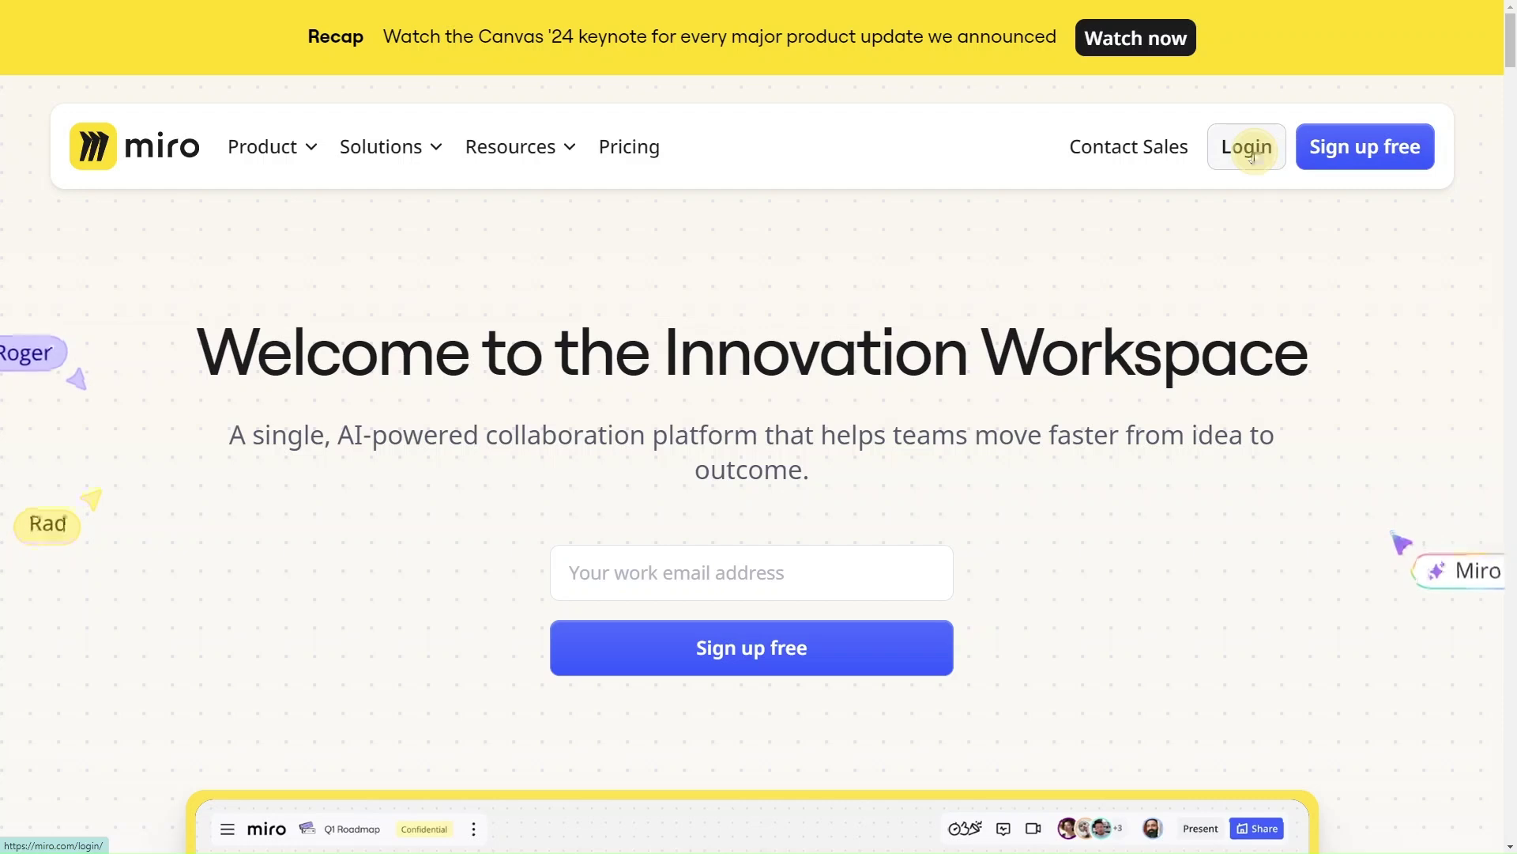
# Sign in to Miro with the Google account, using the extra sign-in options on the Login page
pyautogui.click(1251, 156)
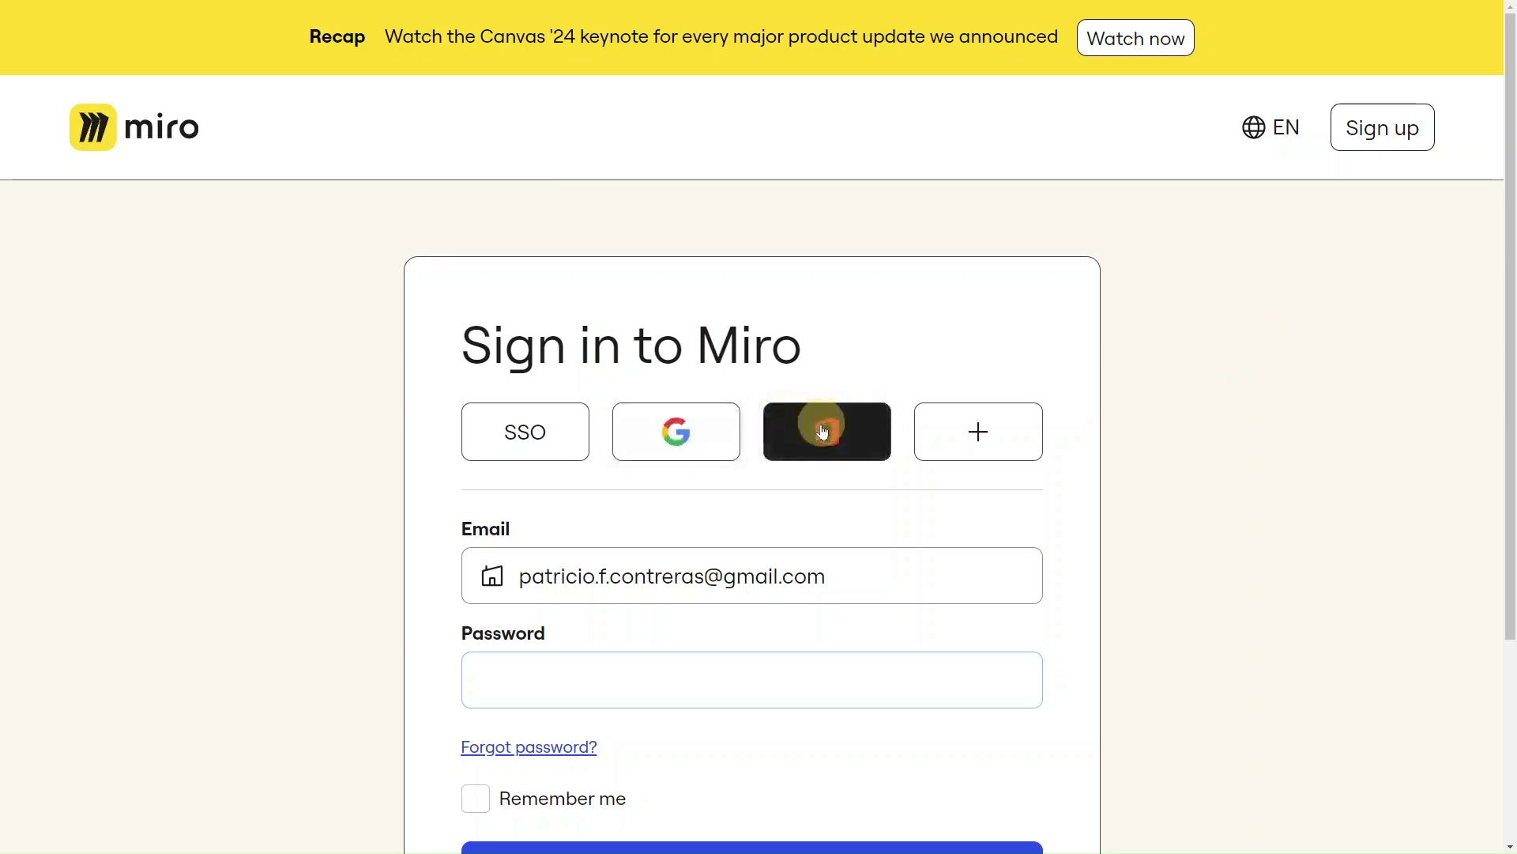
pyautogui.click(980, 428)
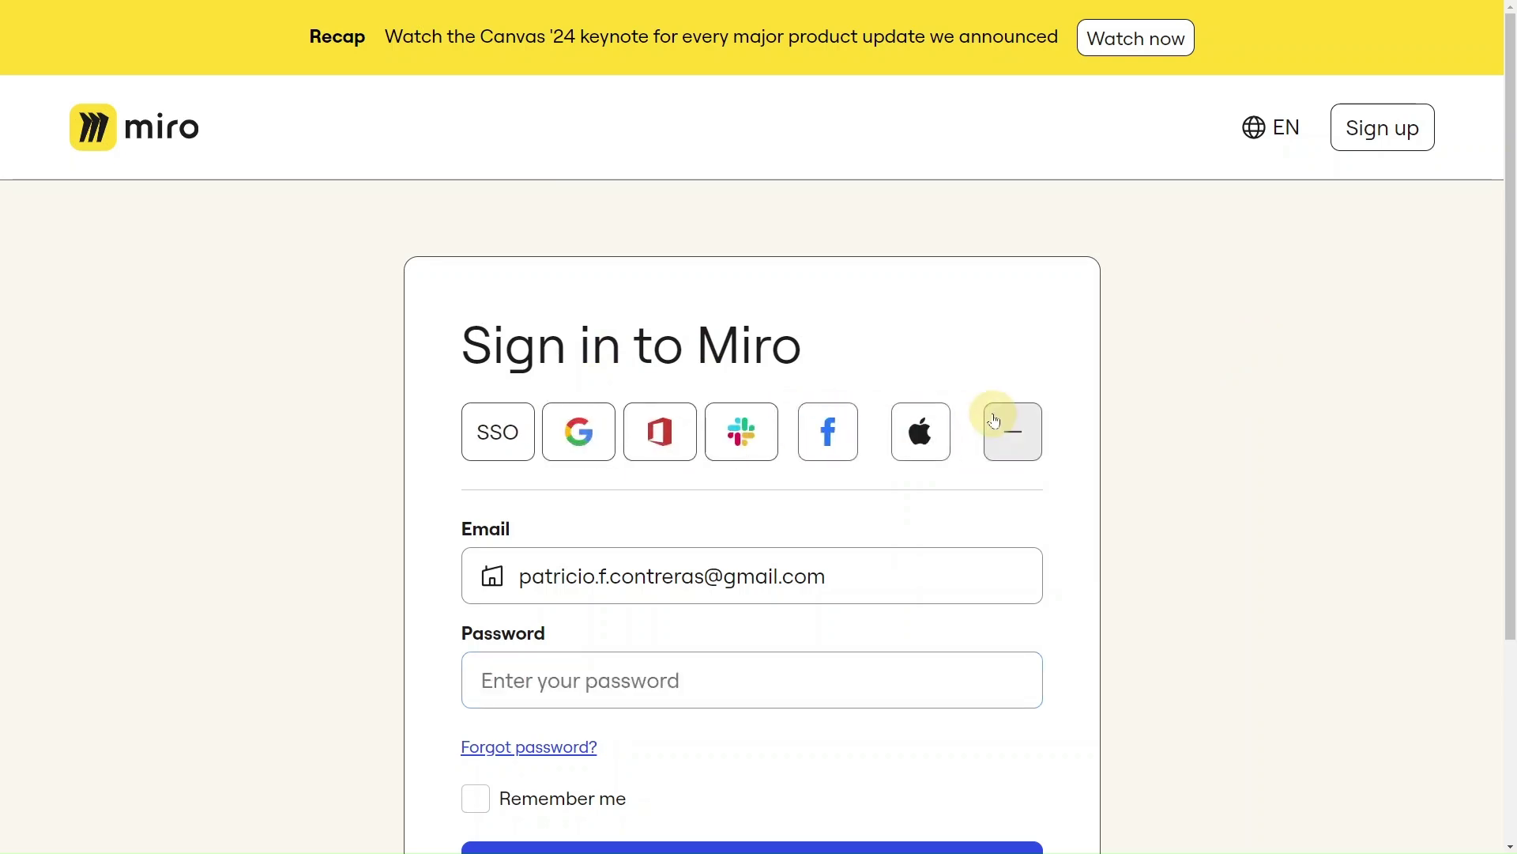
pyautogui.click(593, 441)
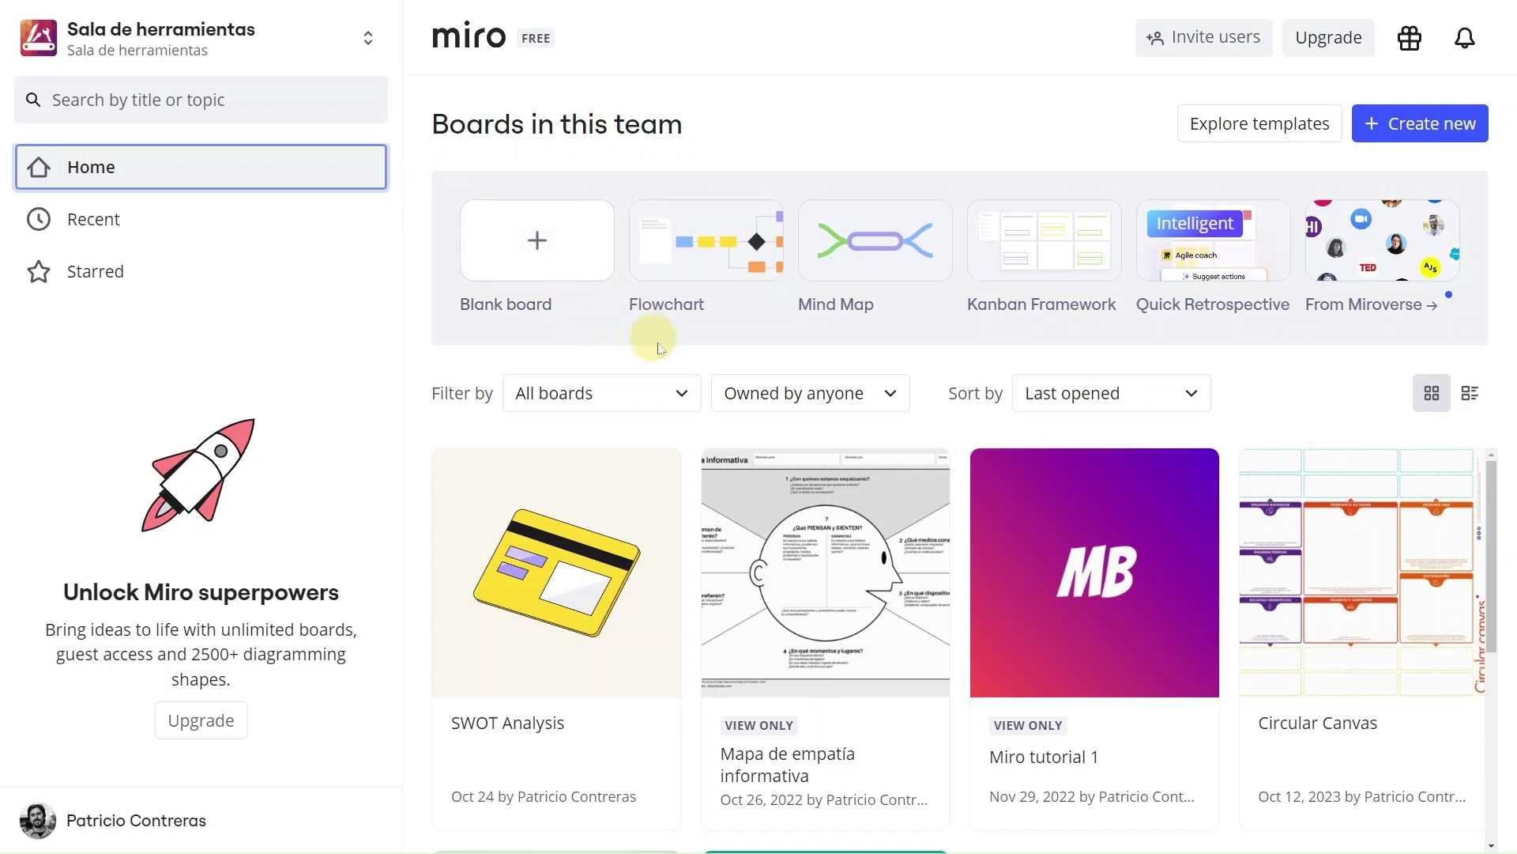
pyautogui.moveTo(783, 729)
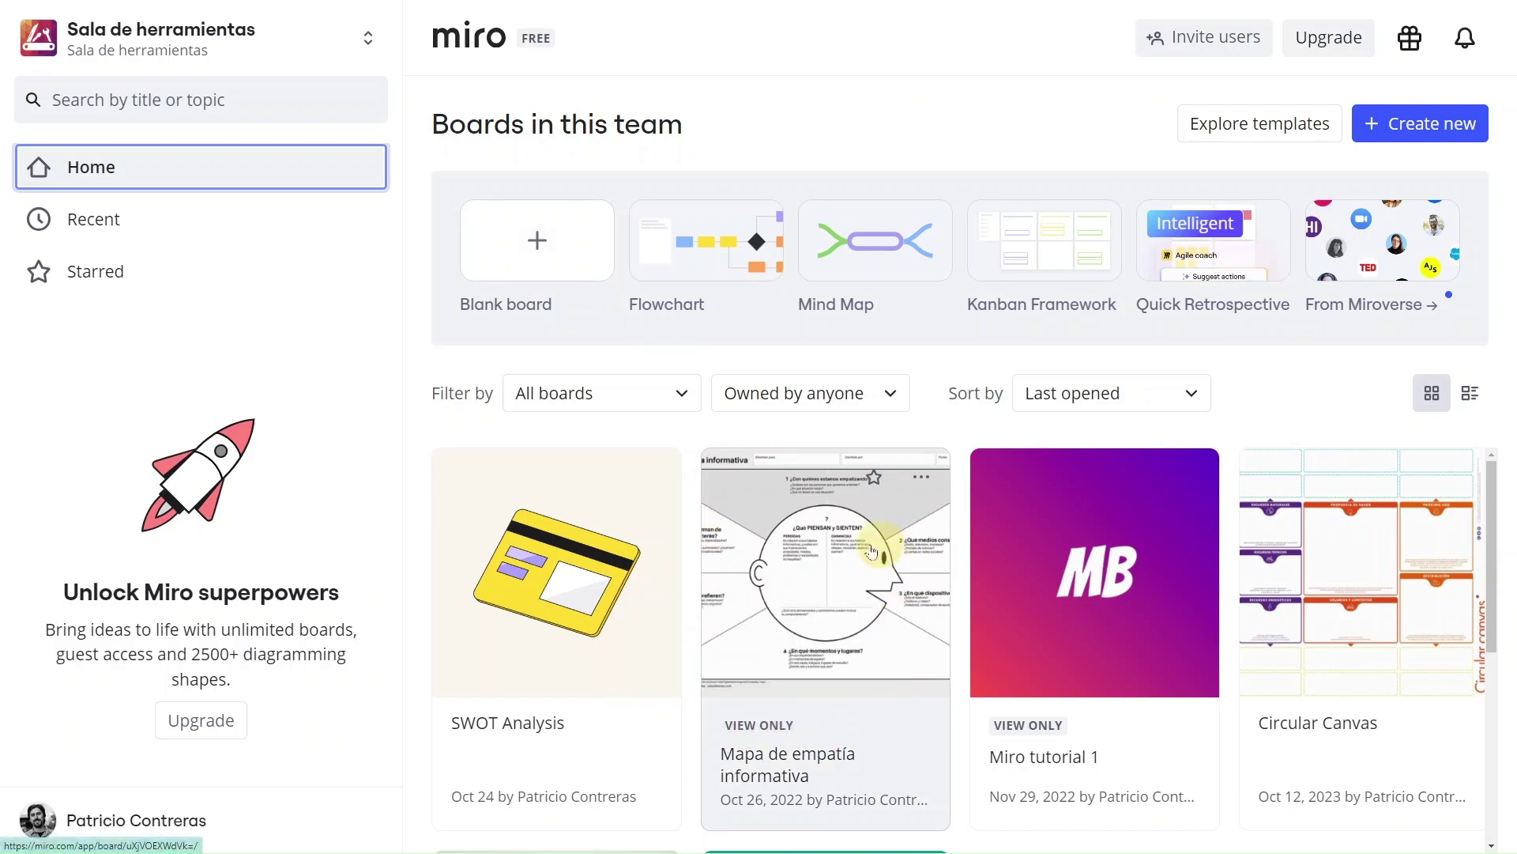
pyautogui.scroll(-1, 840, 627)
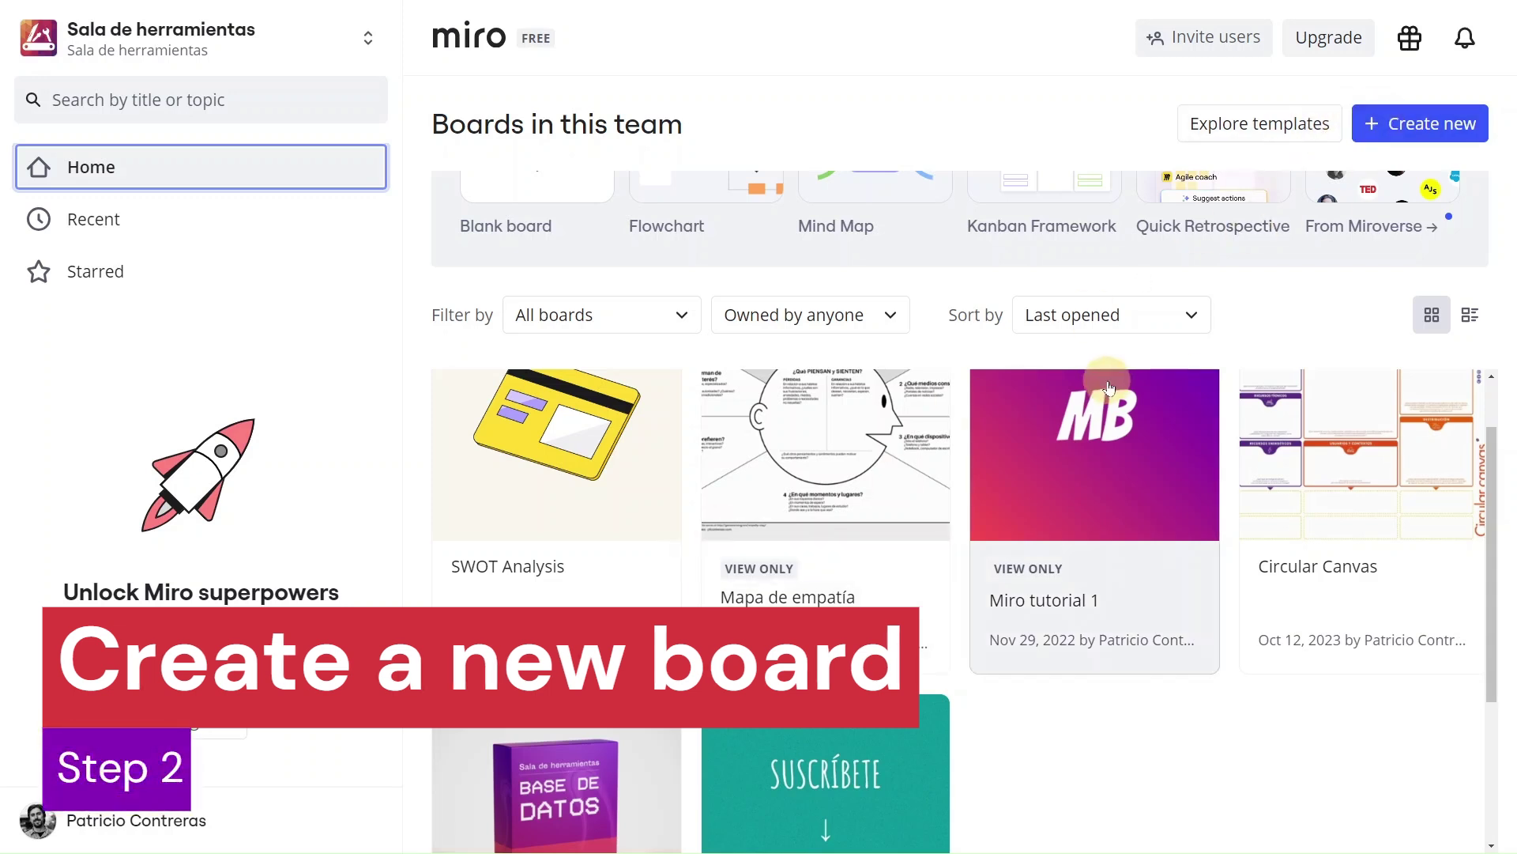
pyautogui.scroll(1, 1423, 122)
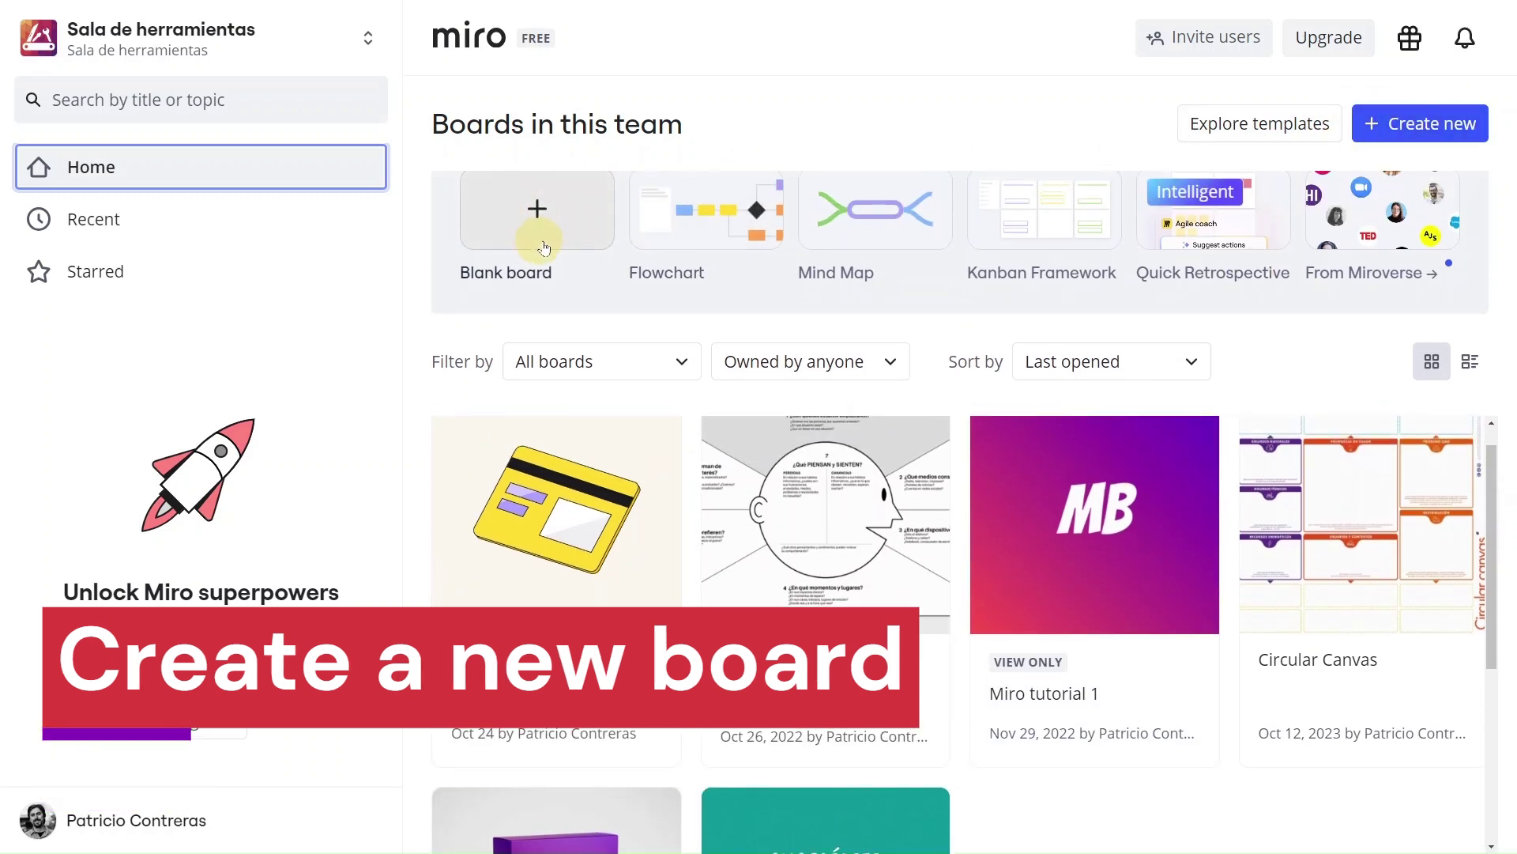
# Create a new team board via Create new > Board, accepting that Mapa mental becomes view-only
pyautogui.click(1432, 135)
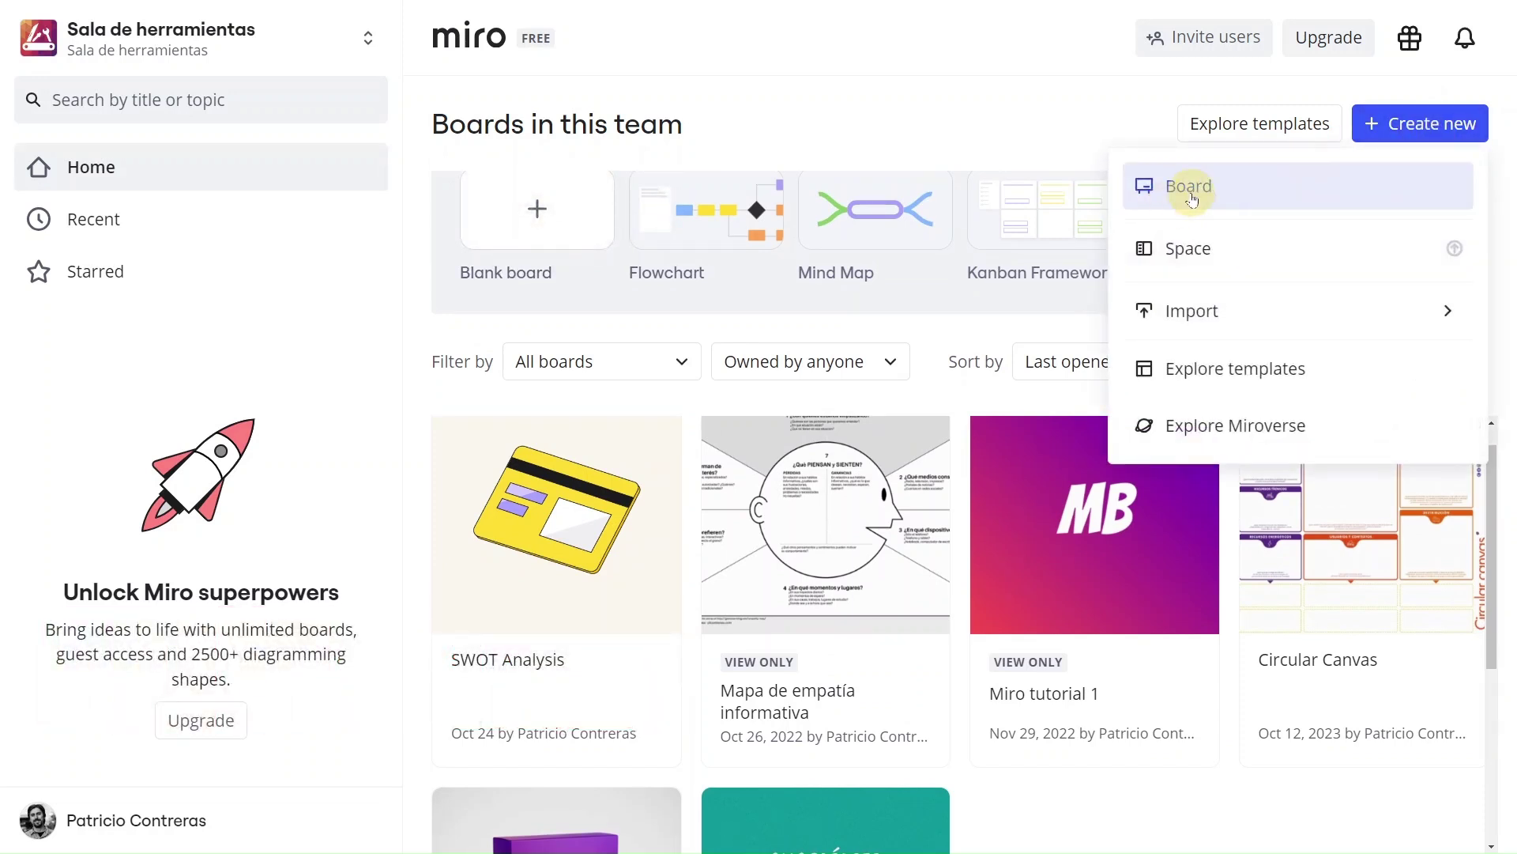
pyautogui.click(1224, 195)
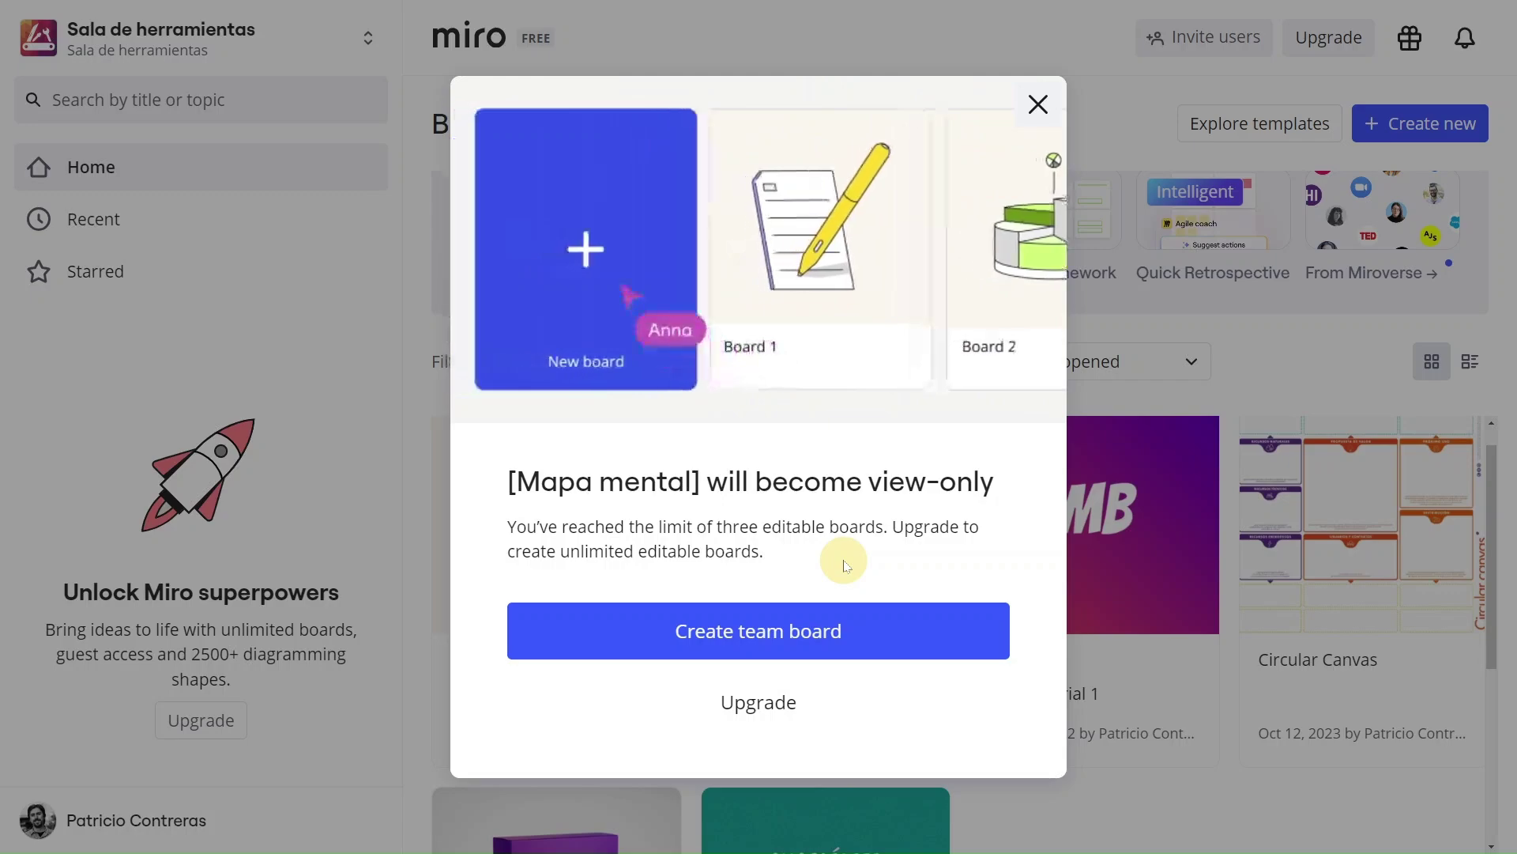
pyautogui.click(790, 632)
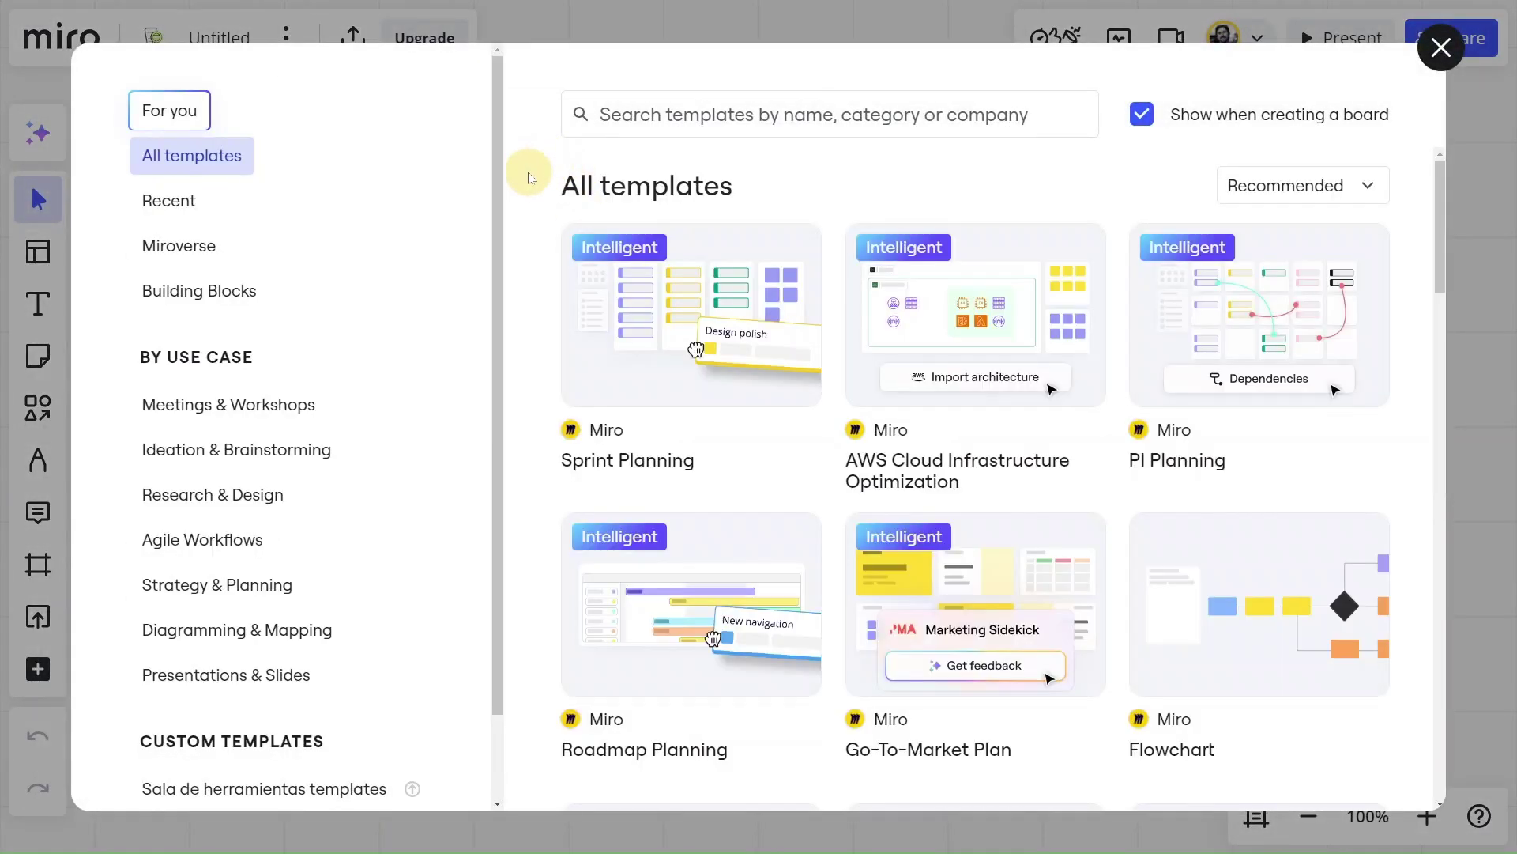
# Scroll the All templates gallery down to retrospective templates like Mad, Sad, Glad
pyautogui.scroll(-2, 363, 294)
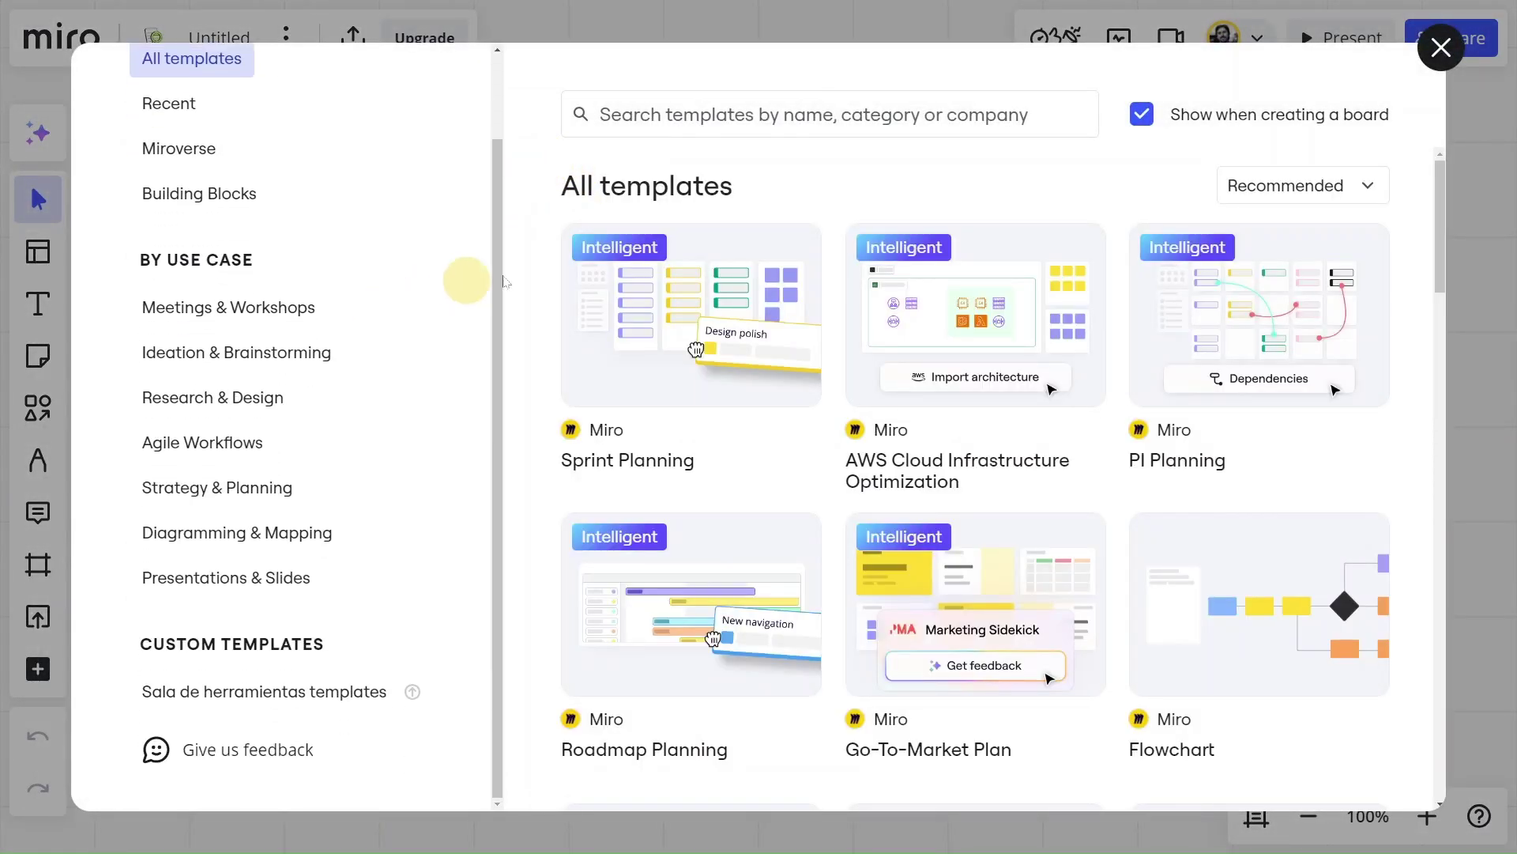
pyautogui.scroll(-10, 642, 275)
pyautogui.scroll(-5, 624, 296)
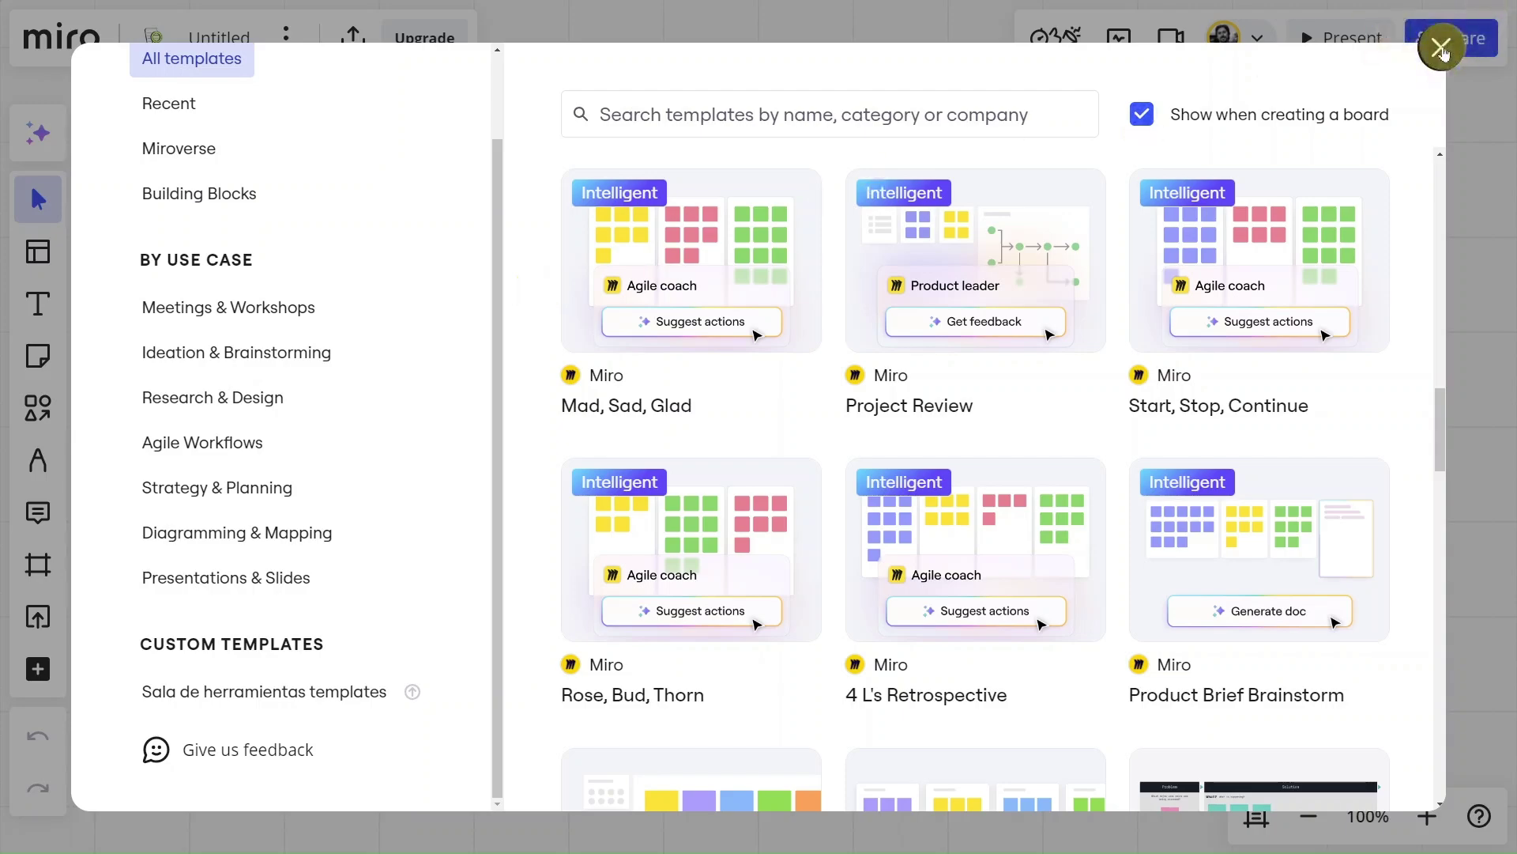
# Close the template gallery without choosing a template, leaving the Untitled board's canvas empty
pyautogui.click(1442, 49)
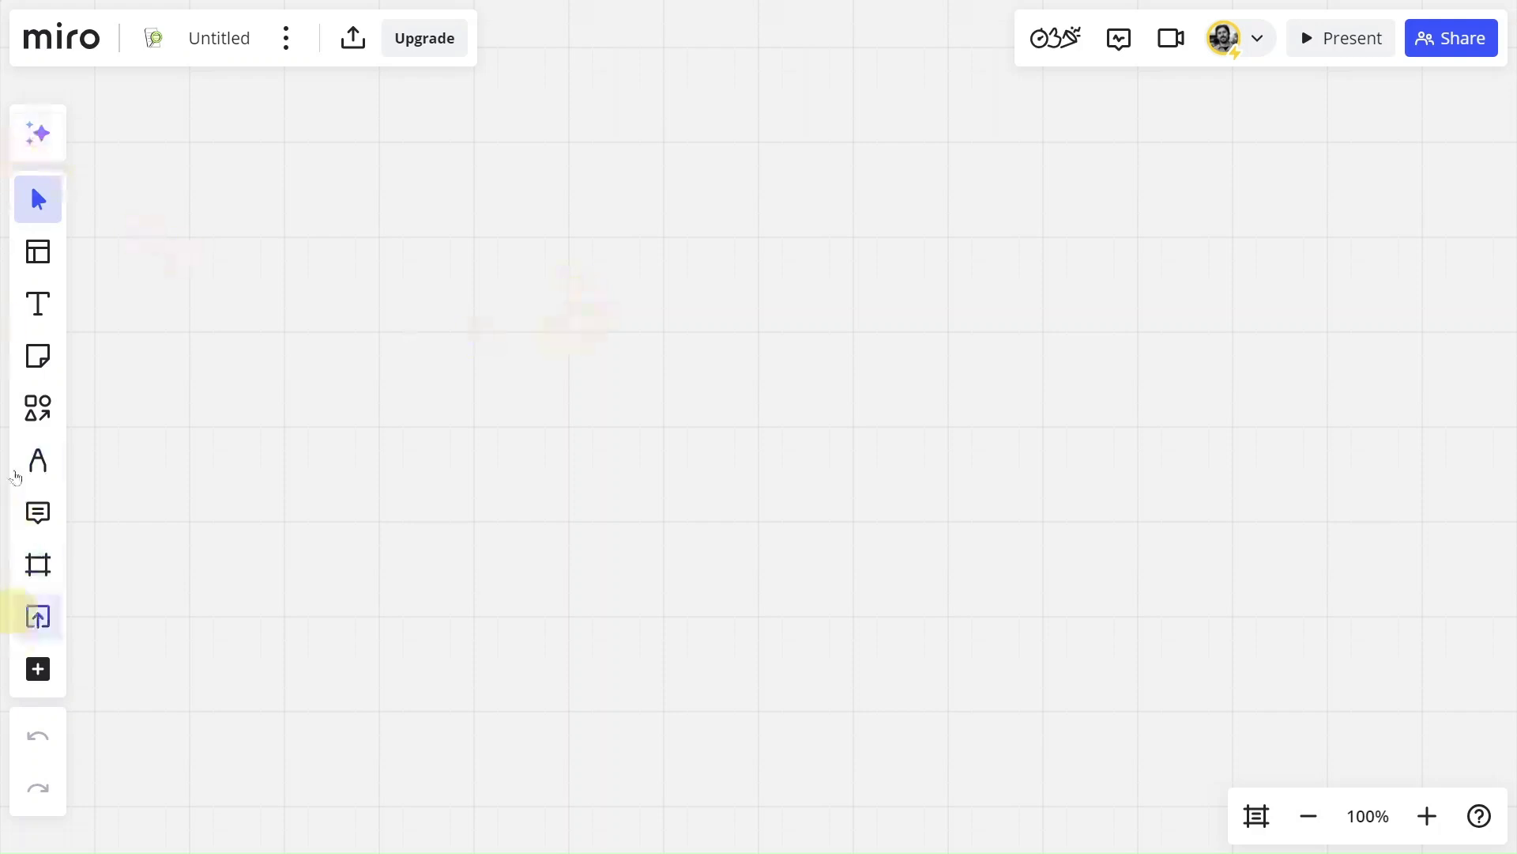
pyautogui.moveTo(761, 27)
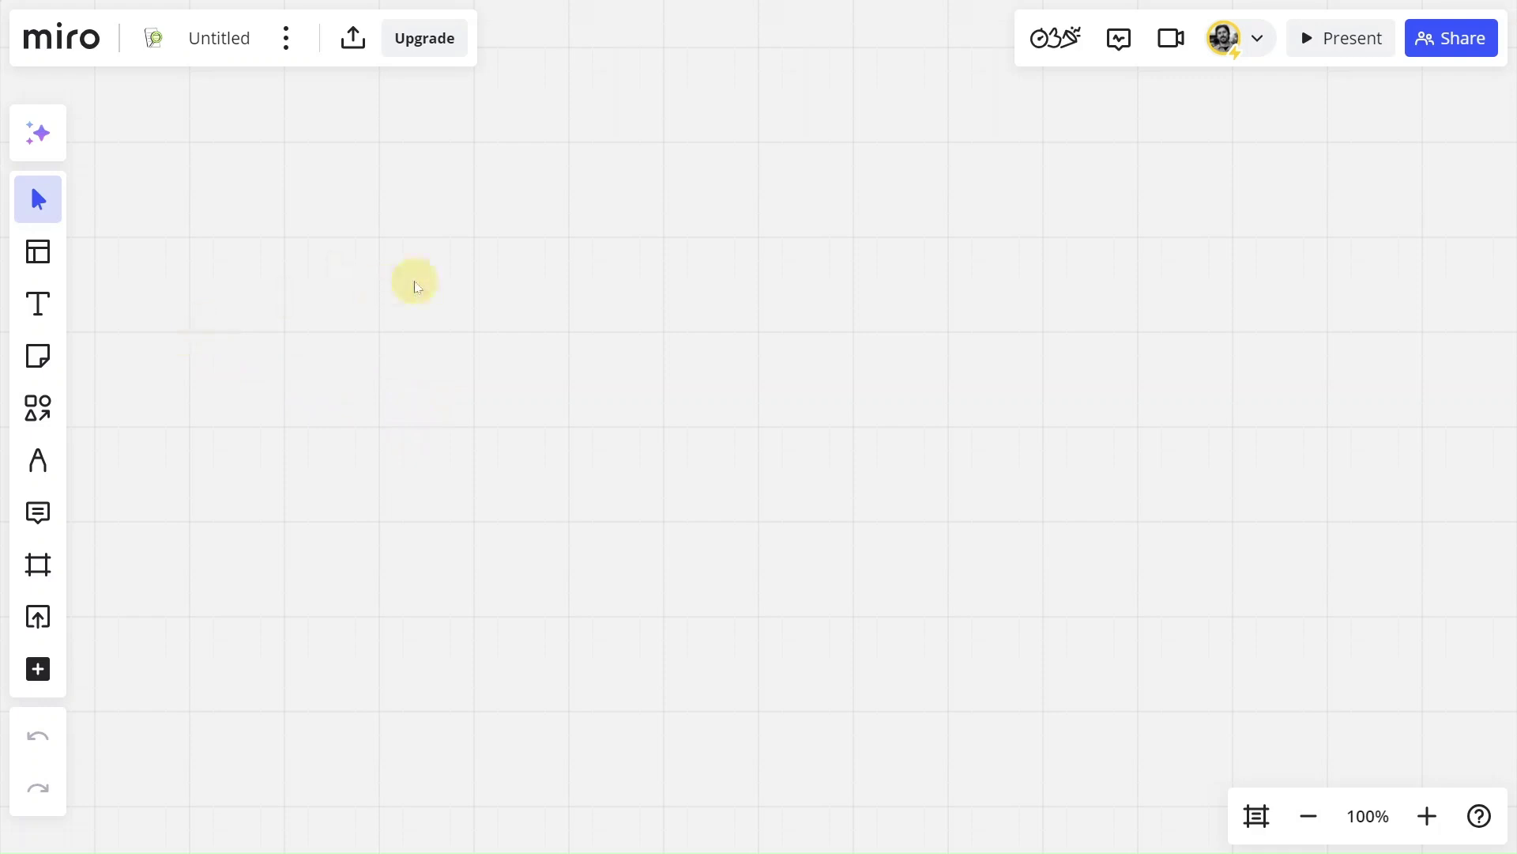
# Place the text 'Start writing something' on the board and enlarge it to size 22
pyautogui.press('t')
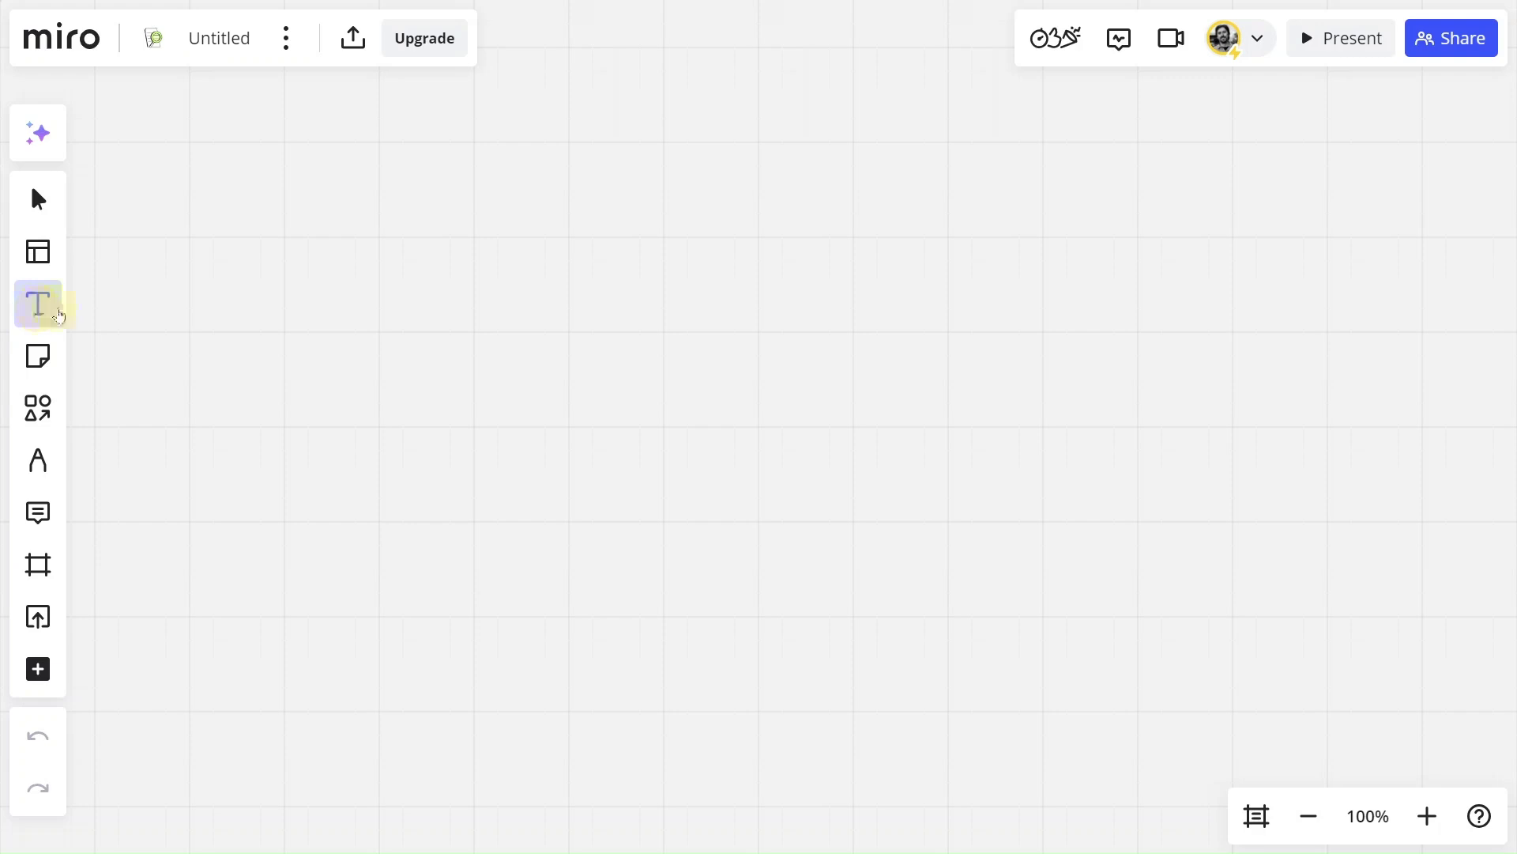
pyautogui.click(419, 278)
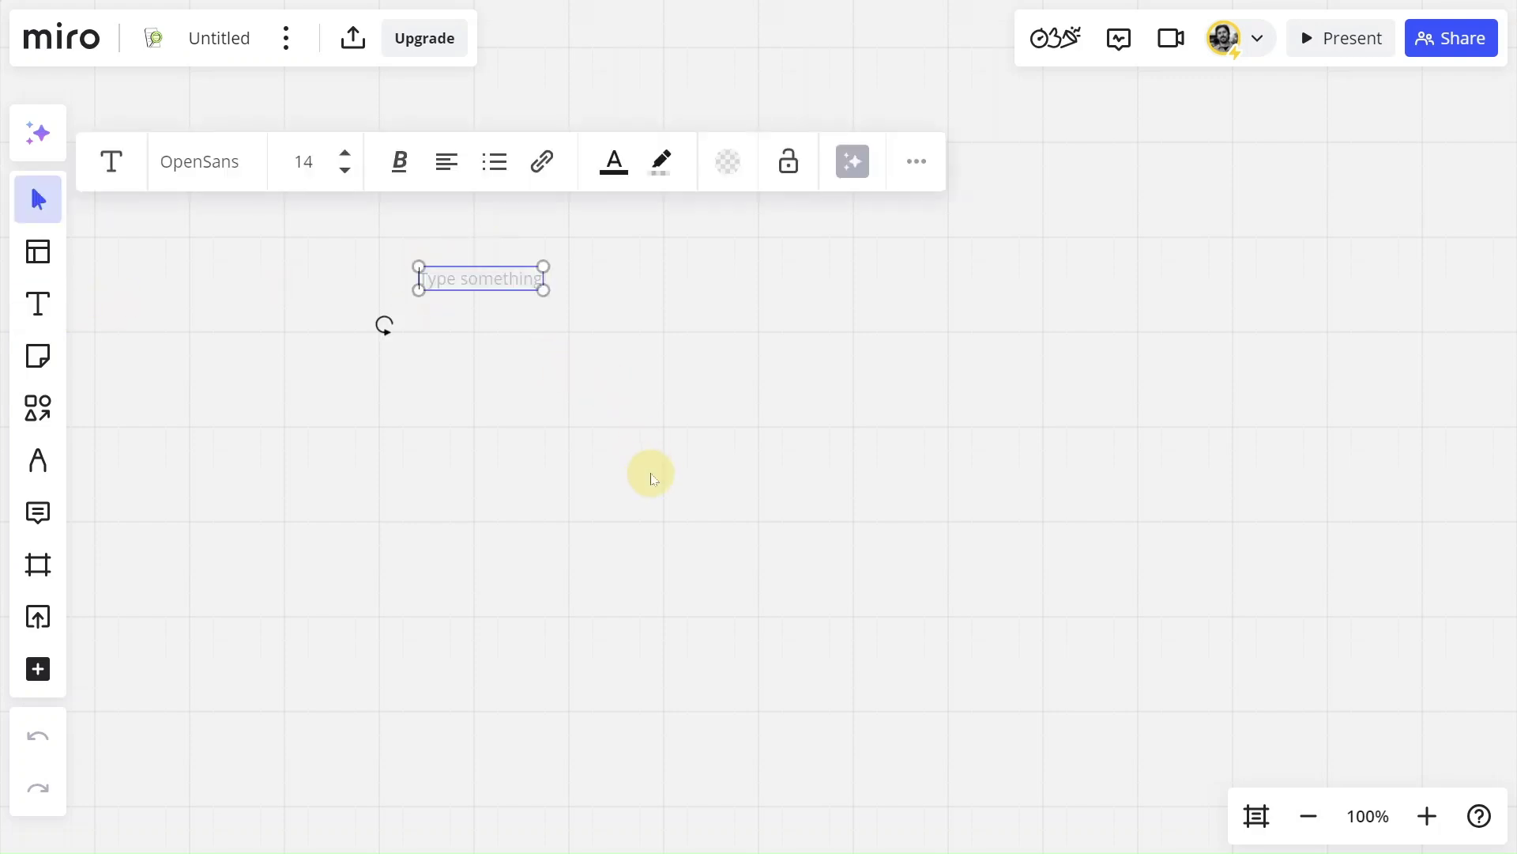
pyautogui.write('Start ')
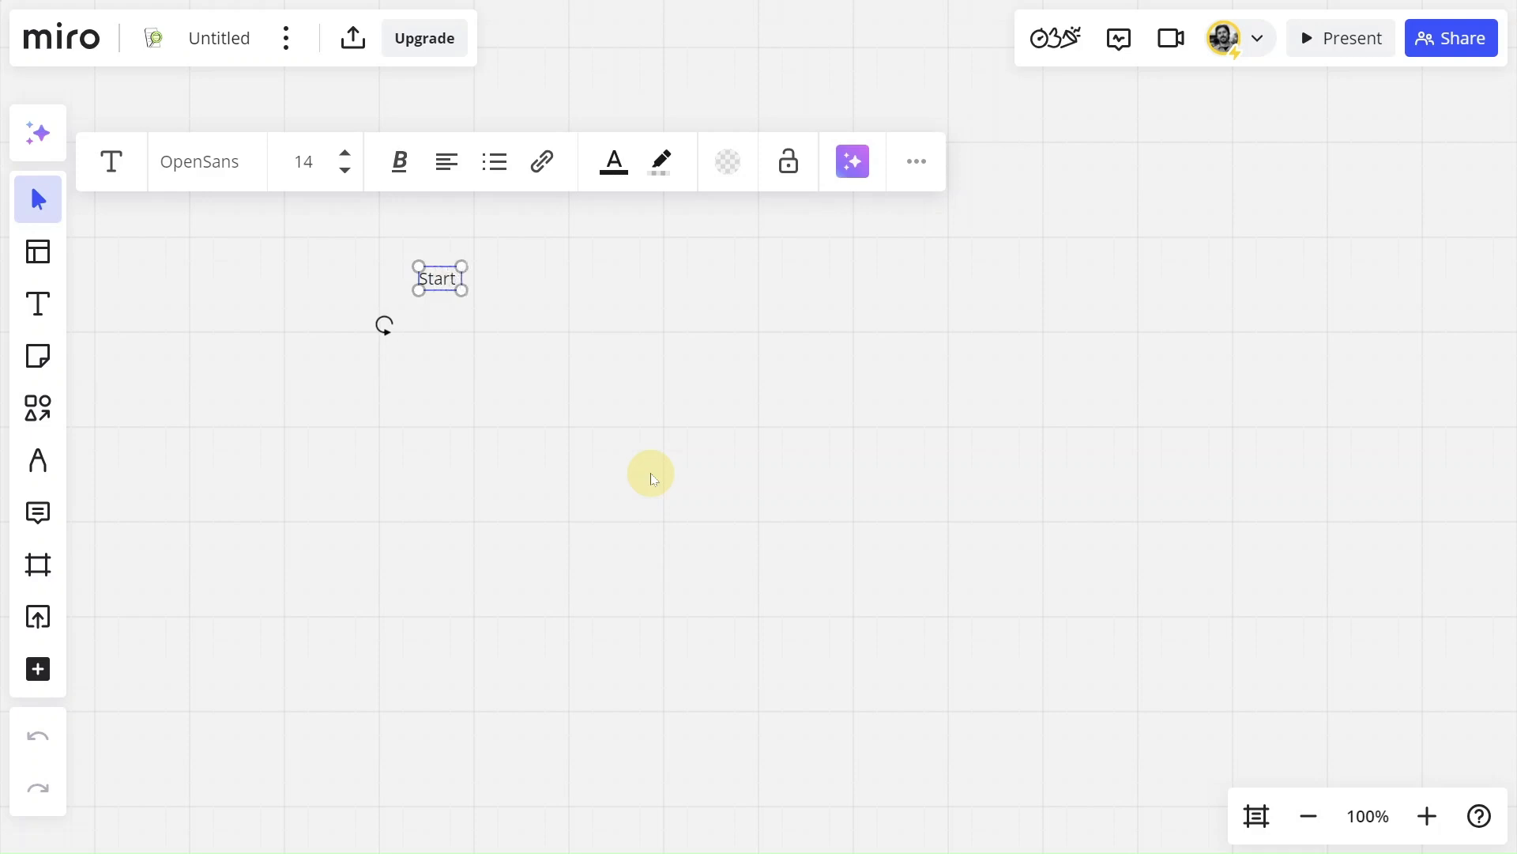
pyautogui.write('writing someth')
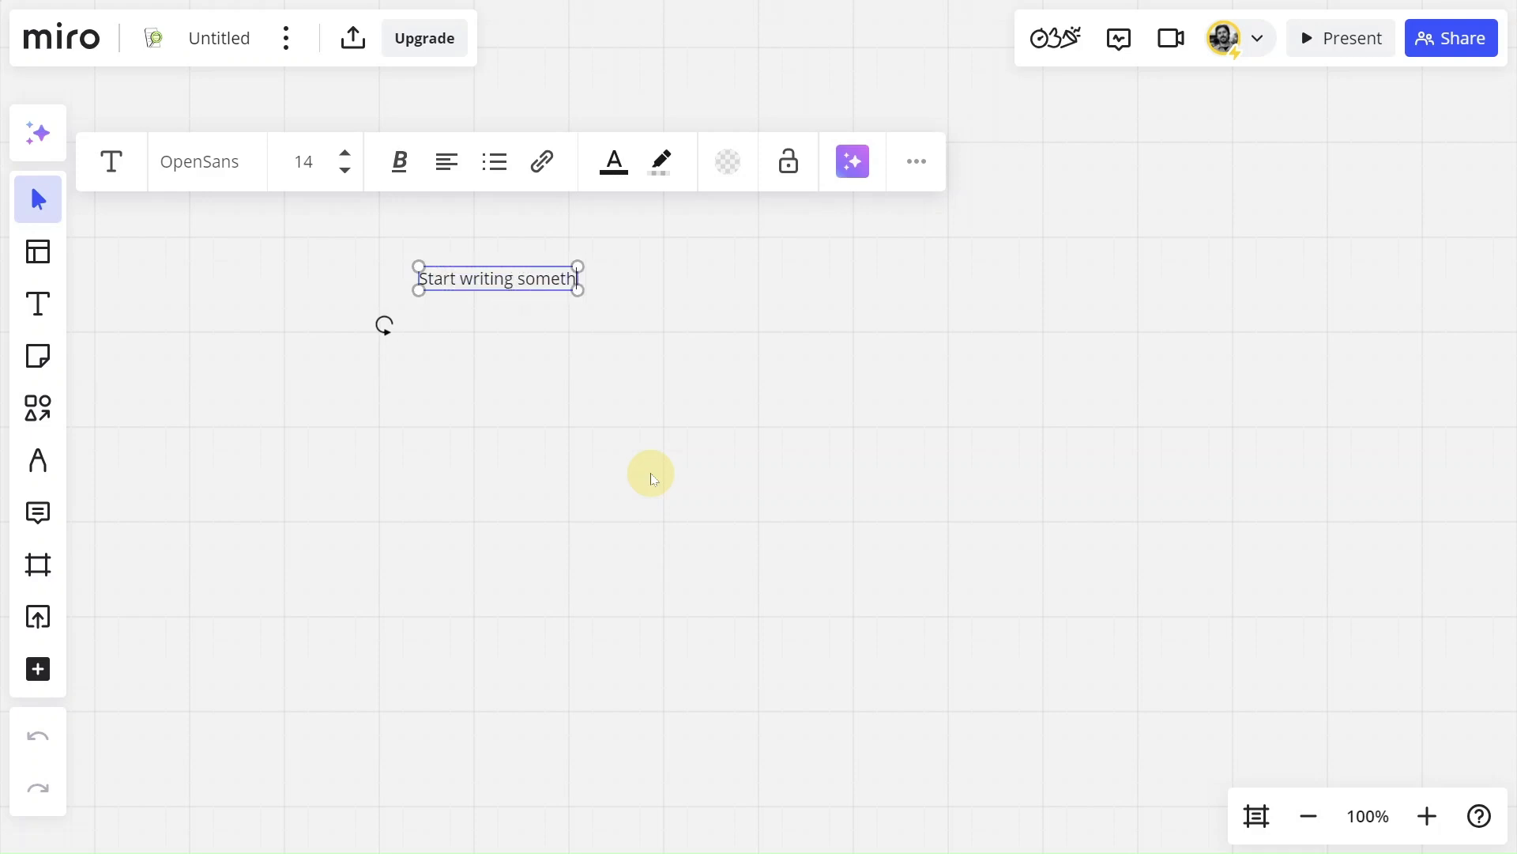
pyautogui.write('ing')
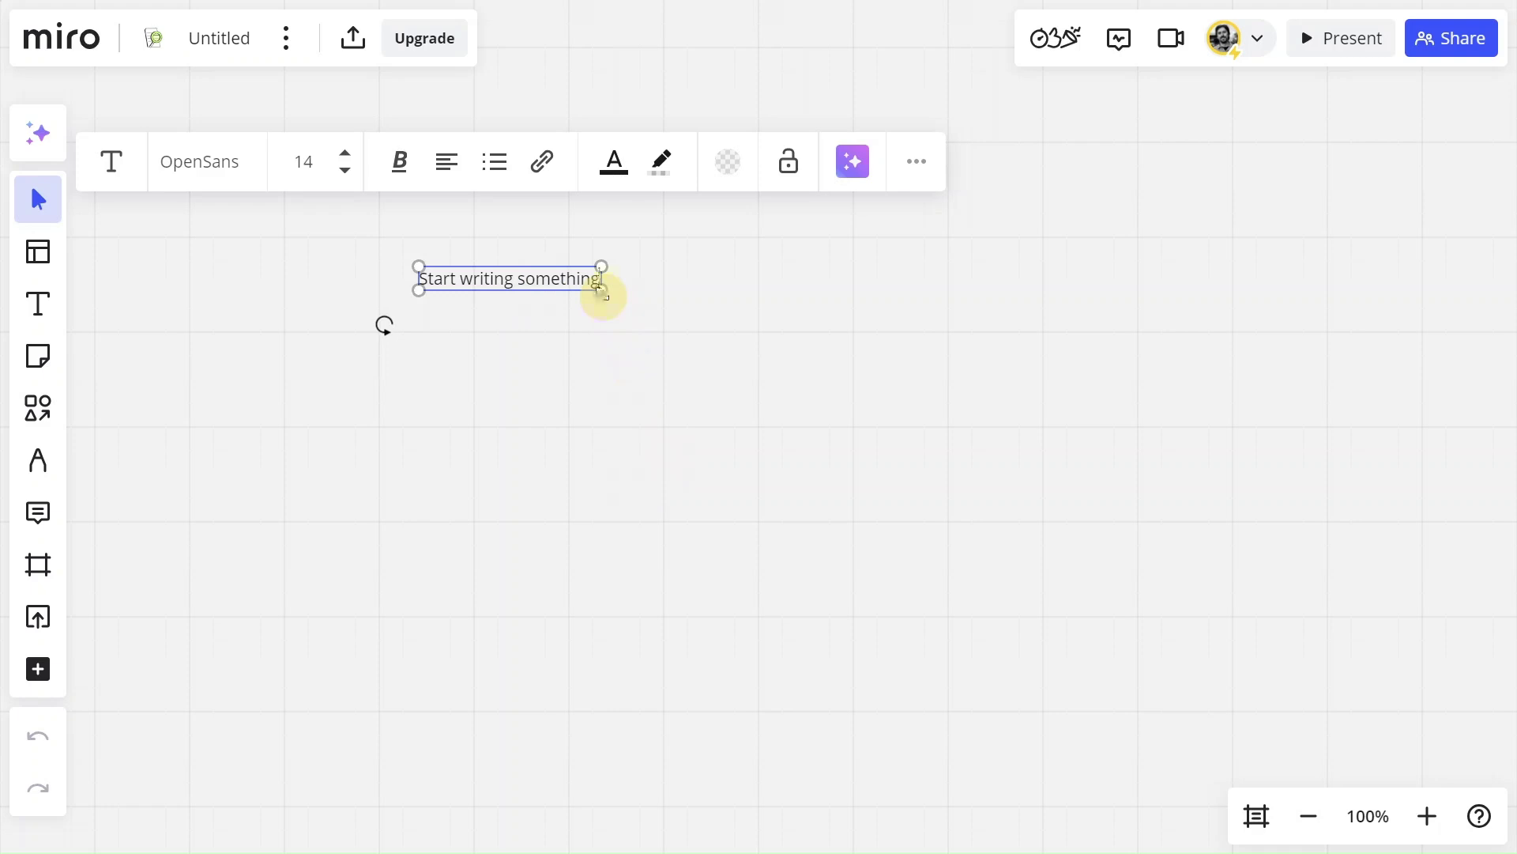
pyautogui.moveTo(602, 293); pyautogui.dragTo(700, 303)
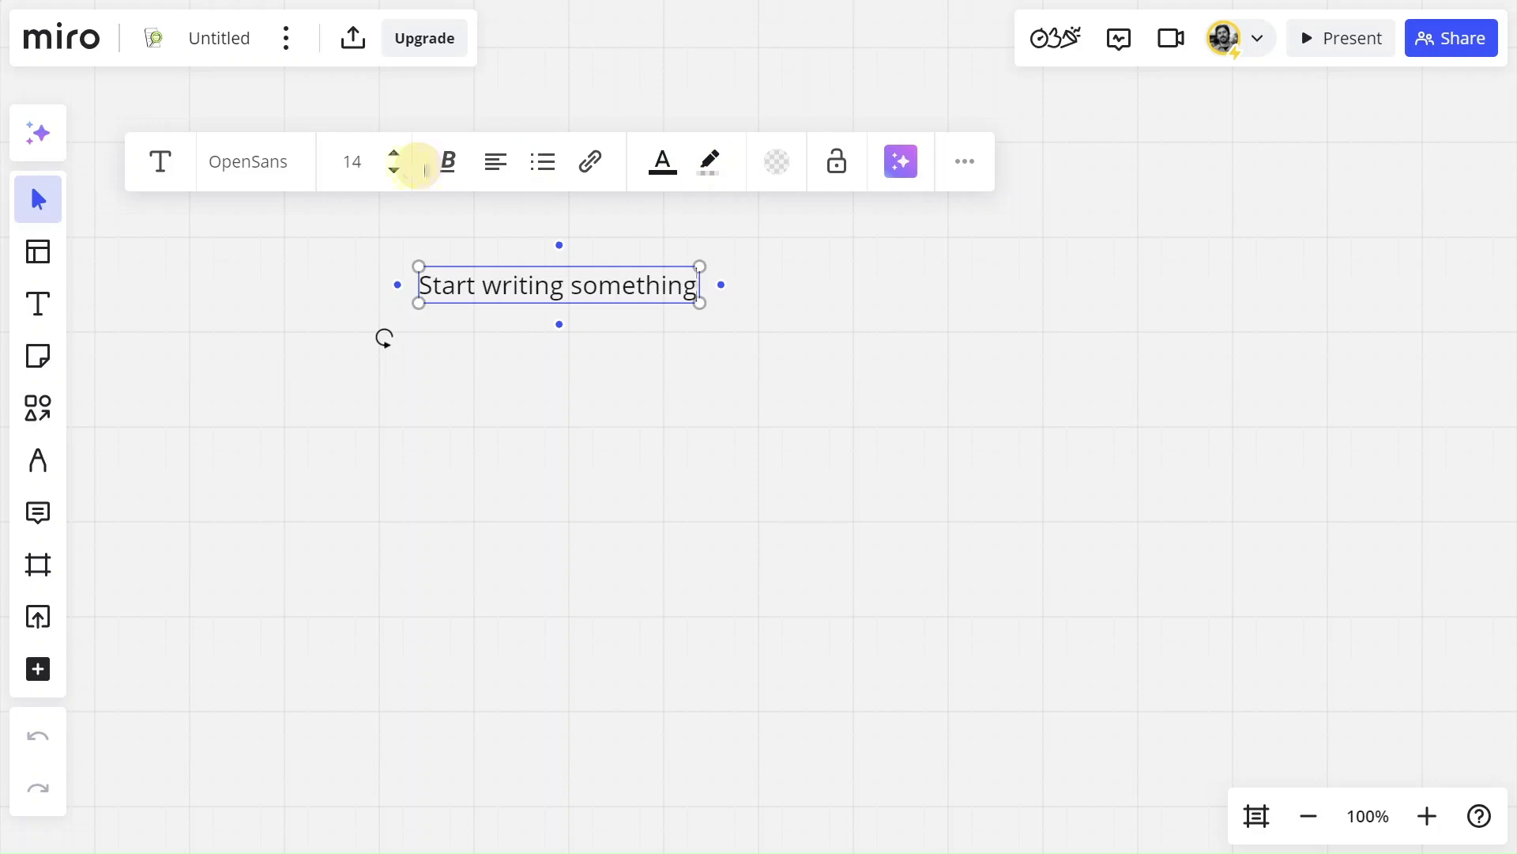
# Color the whole 'Start writing something' line red
pyautogui.click(663, 161)
pyautogui.click(738, 221)
pyautogui.tripleClick(646, 290)
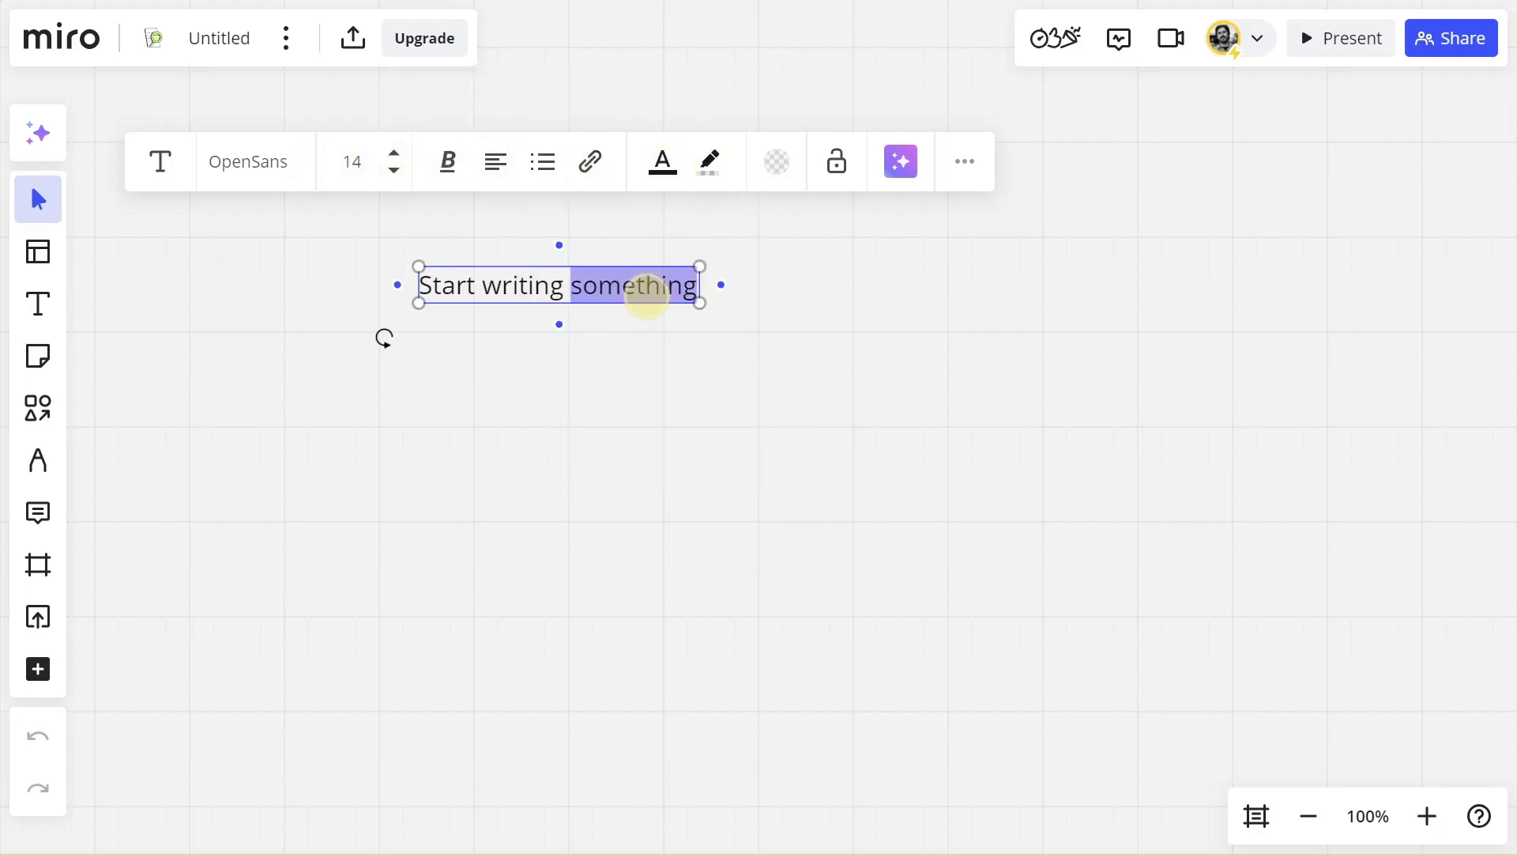
pyautogui.click(662, 162)
pyautogui.click(733, 222)
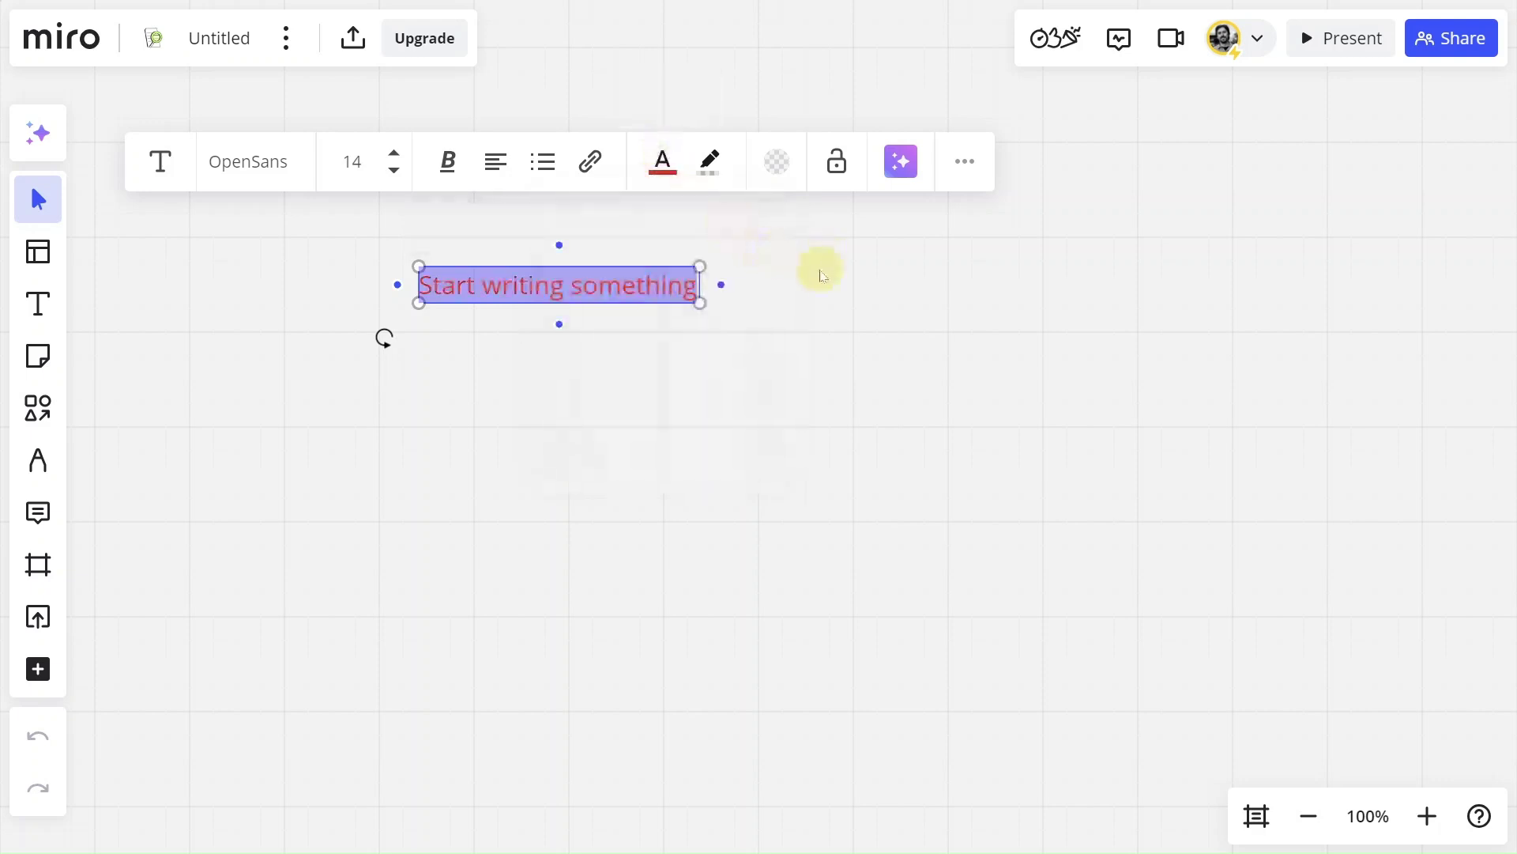
pyautogui.click(818, 269)
pyautogui.click(643, 286)
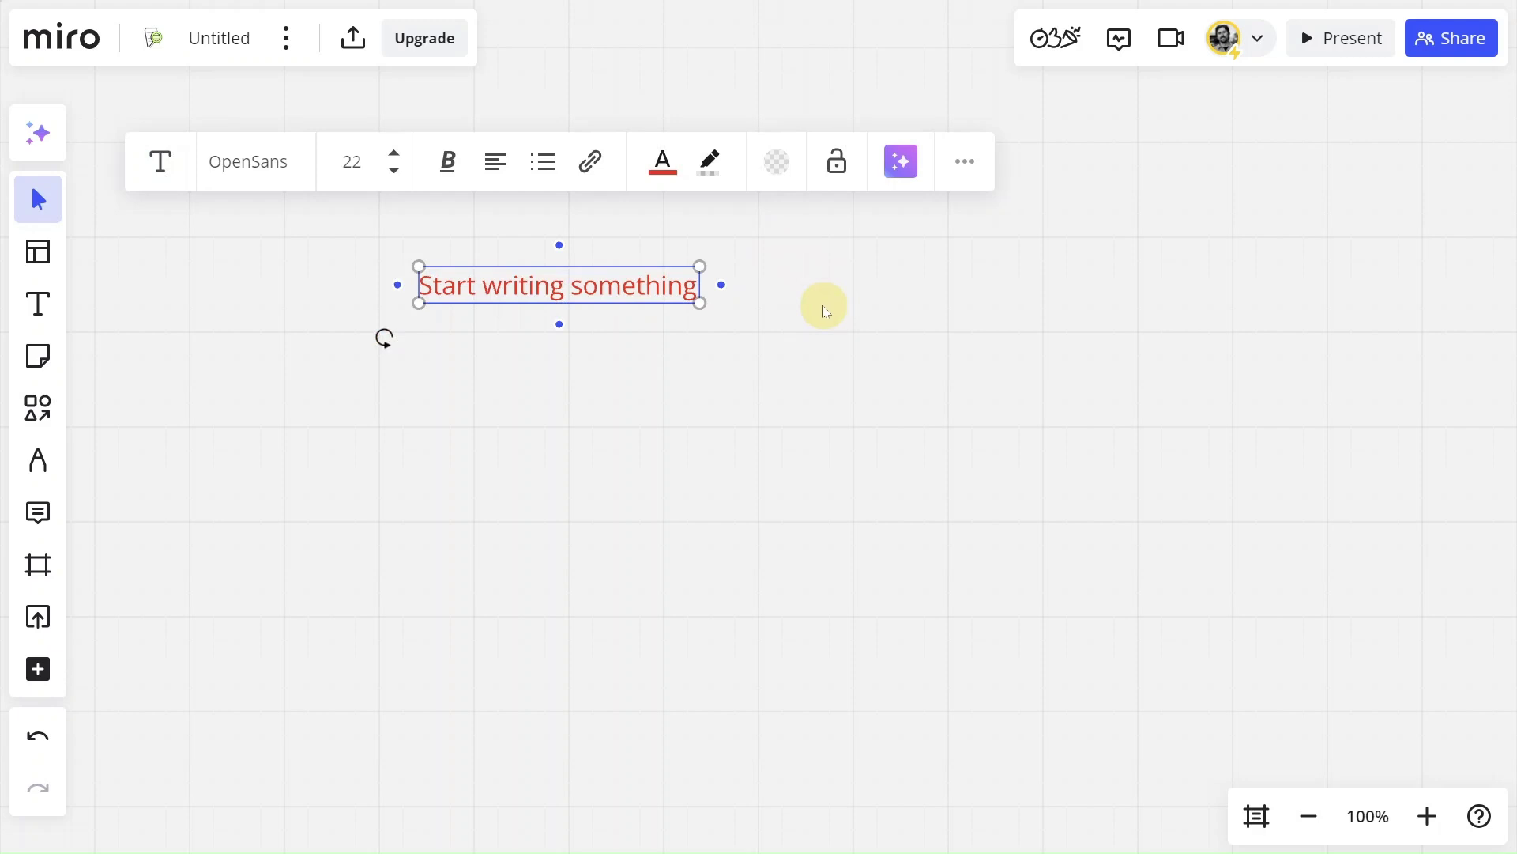
pyautogui.click(693, 422)
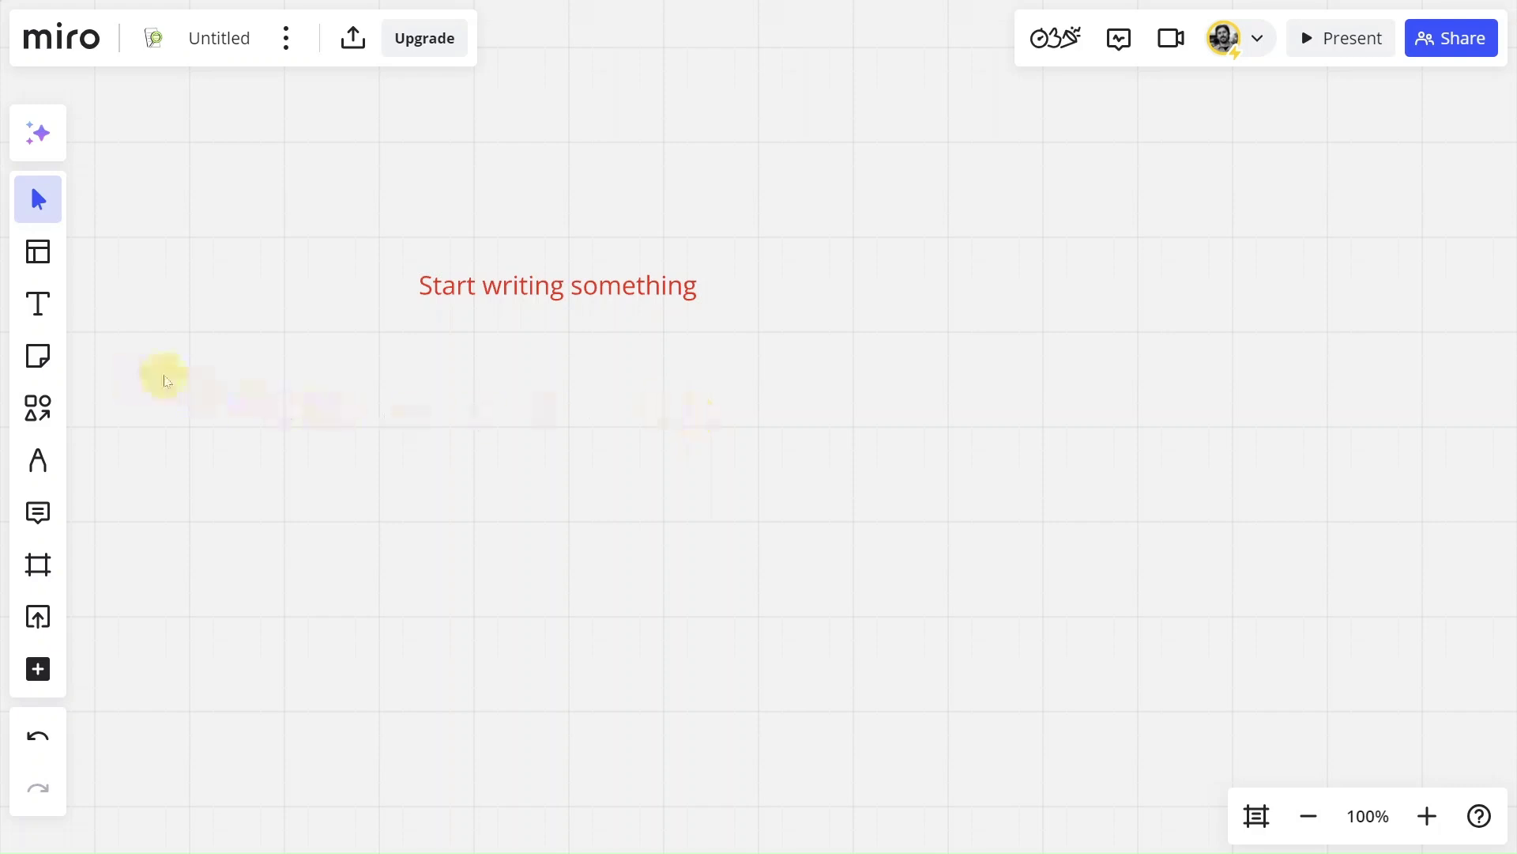
# Add a yellow sticky note reading 'note' right of the title and enlarge it
pyautogui.click(40, 358)
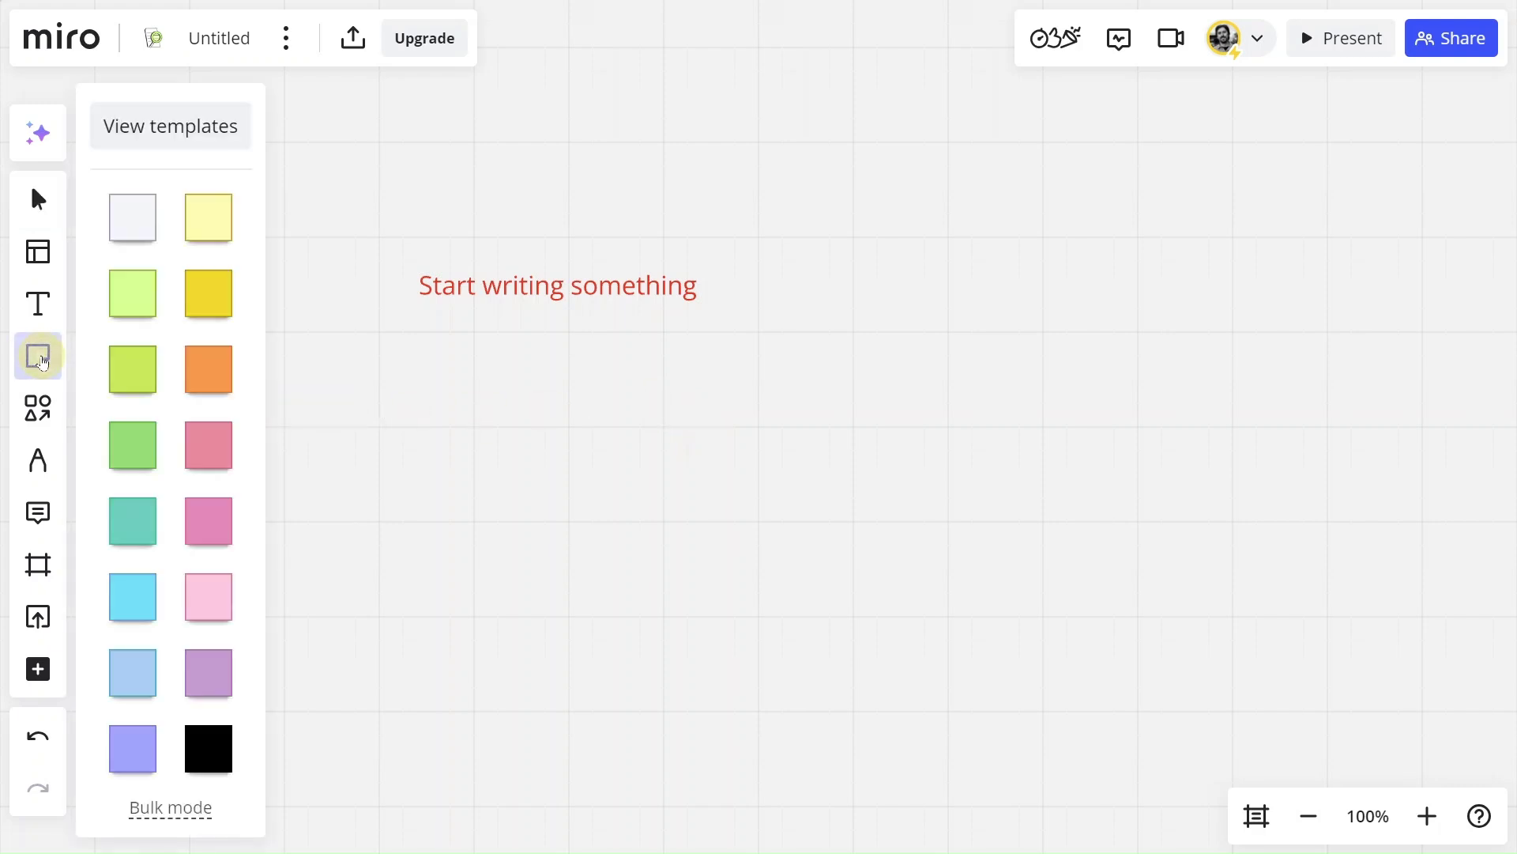
pyautogui.click(203, 320)
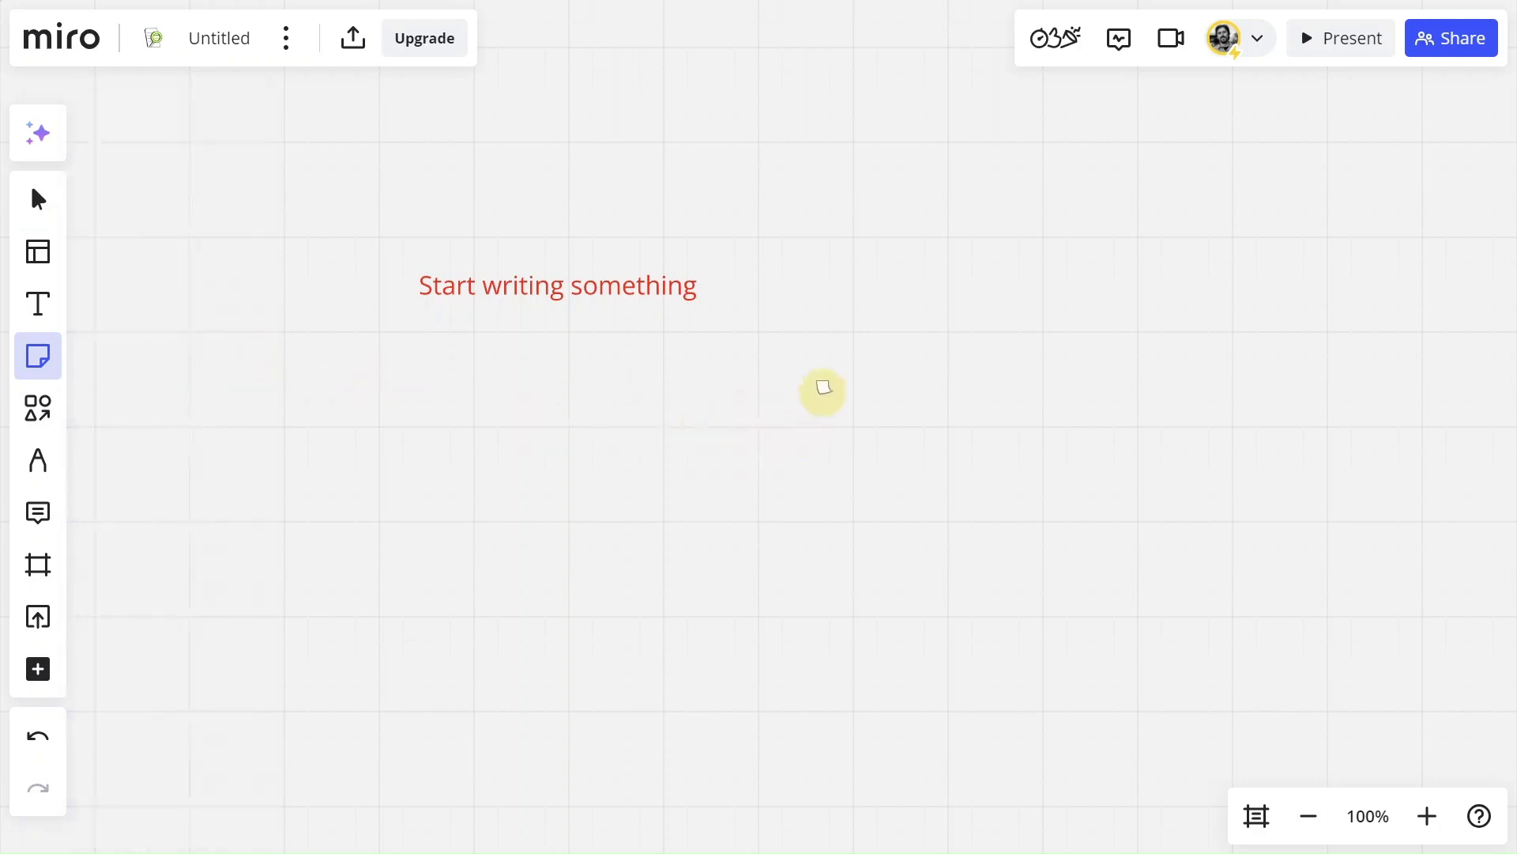
pyautogui.click(837, 407)
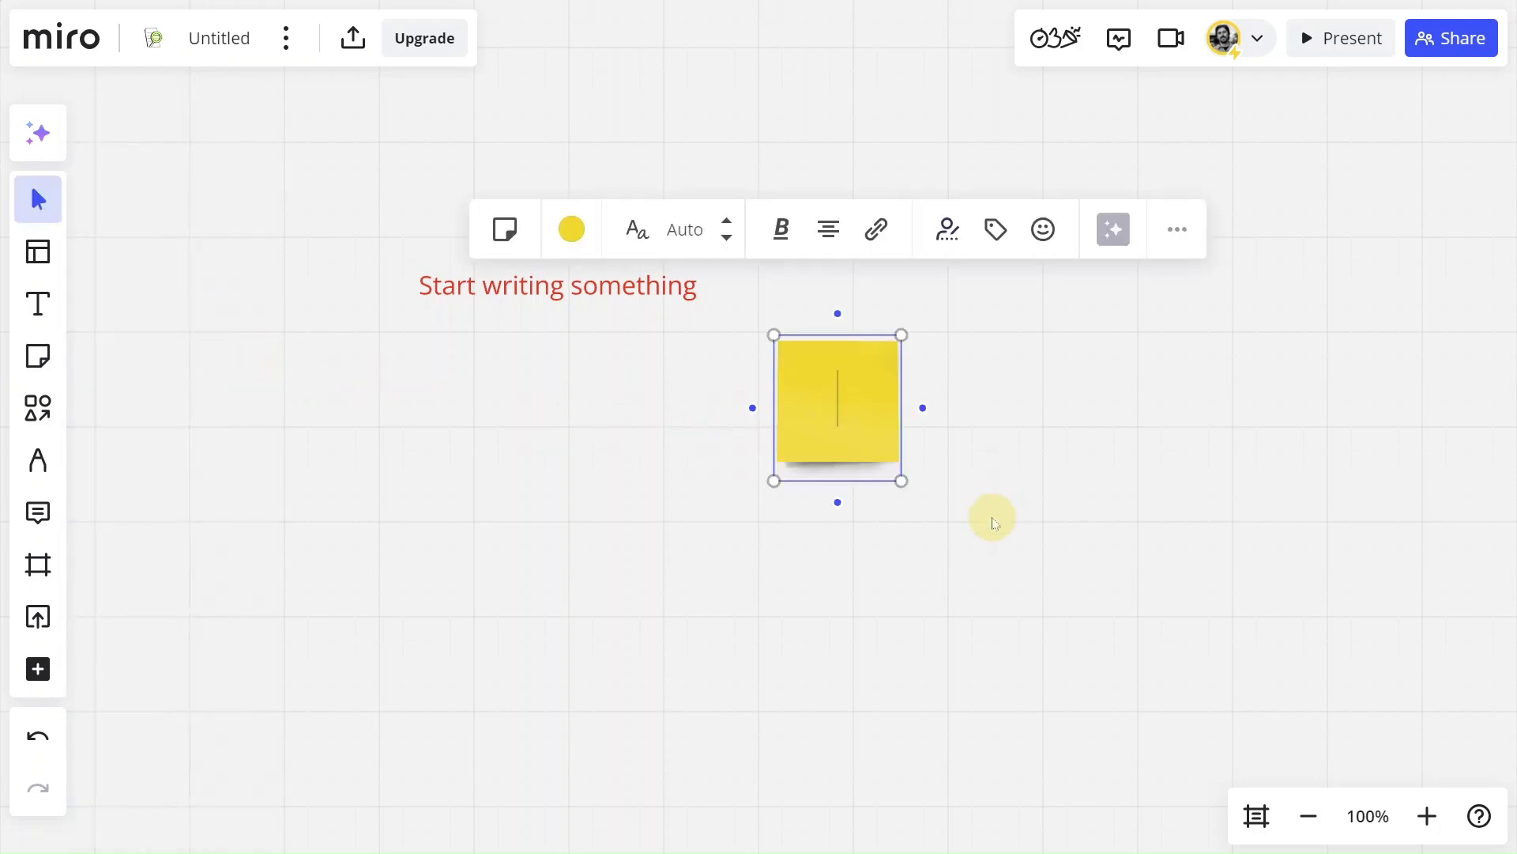
pyautogui.write('note')
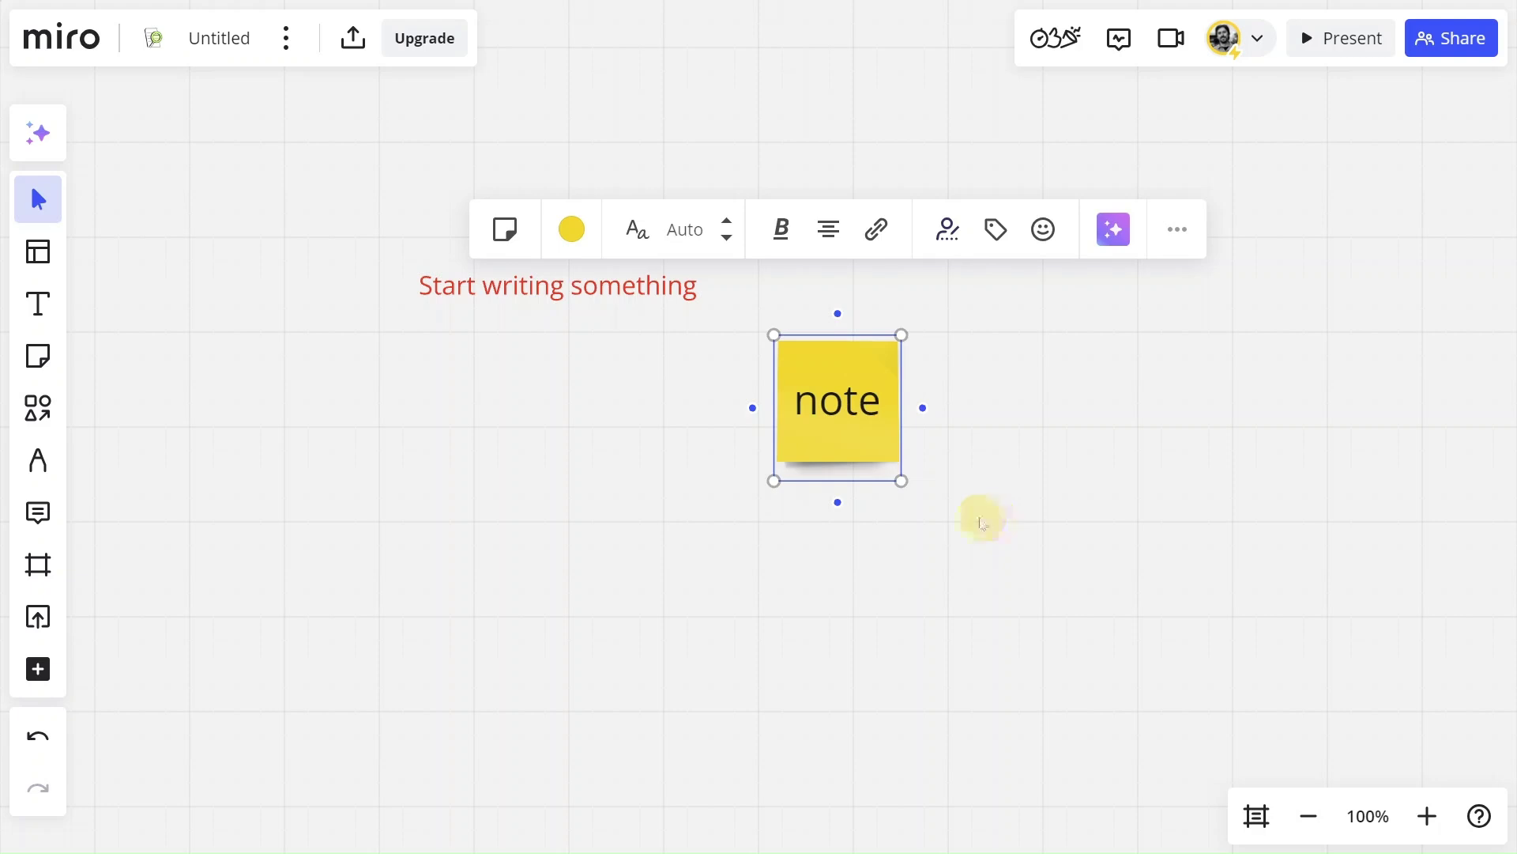
pyautogui.click(982, 516)
pyautogui.click(853, 431)
pyautogui.moveTo(901, 480); pyautogui.dragTo(910, 447)
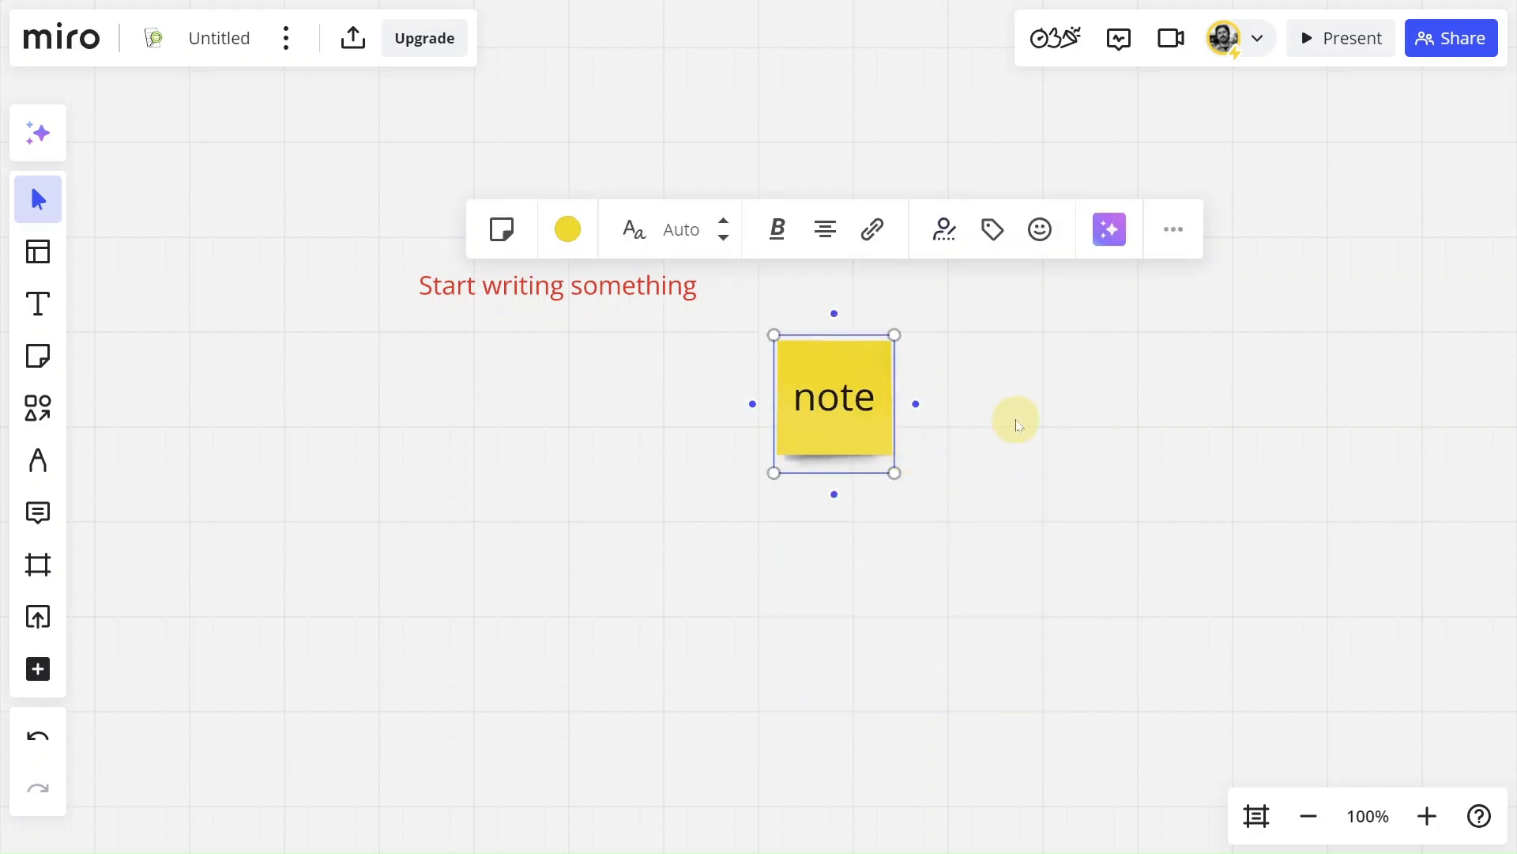
# Turn the 'note' sticky Dark Green and dismiss the highlight popup
pyautogui.click(569, 230)
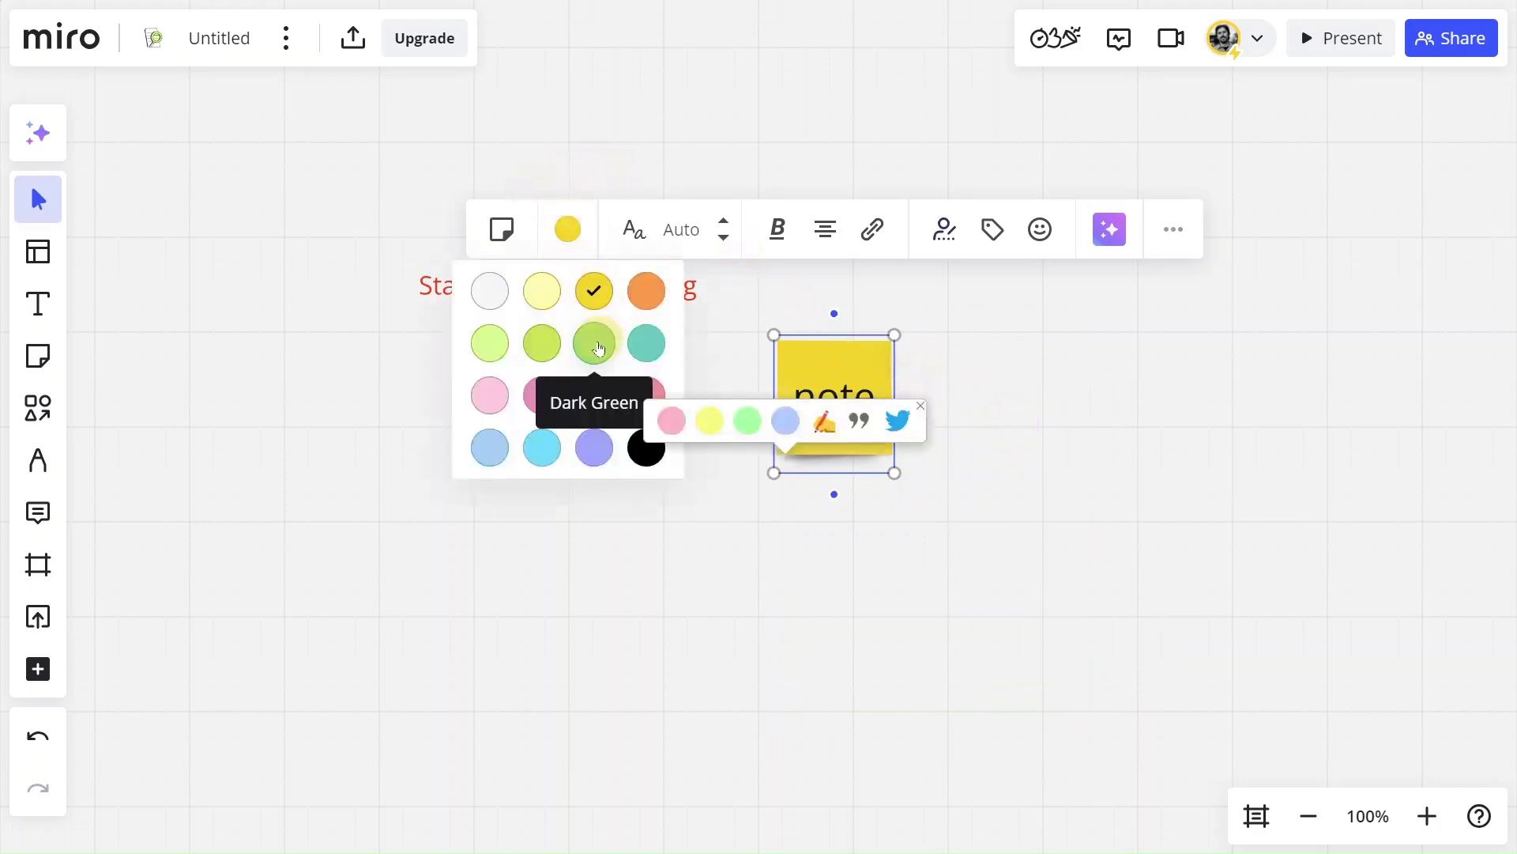
pyautogui.click(596, 340)
pyautogui.click(1023, 383)
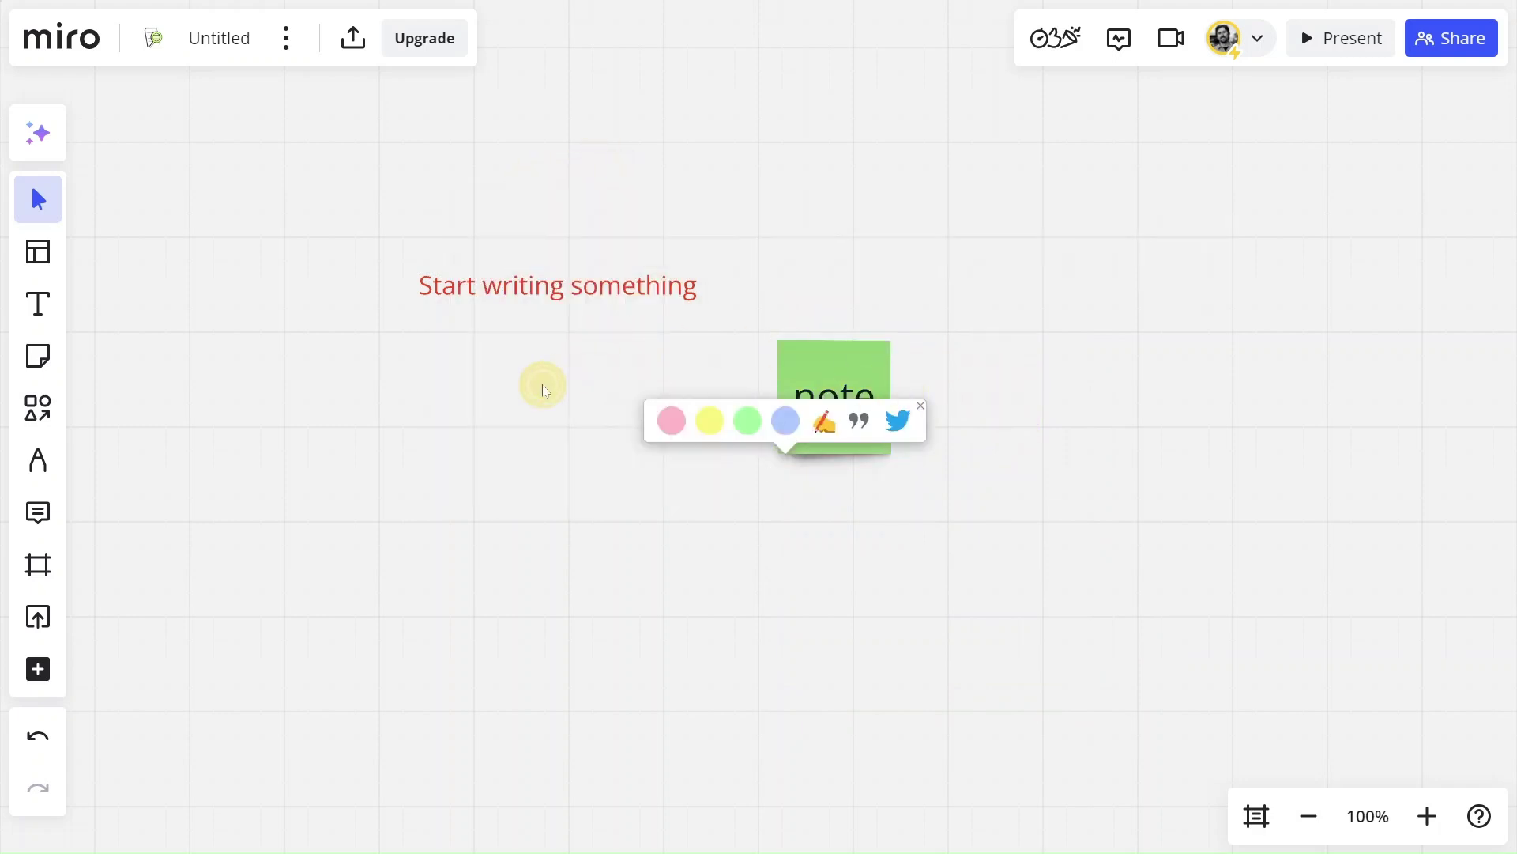
pyautogui.click(920, 405)
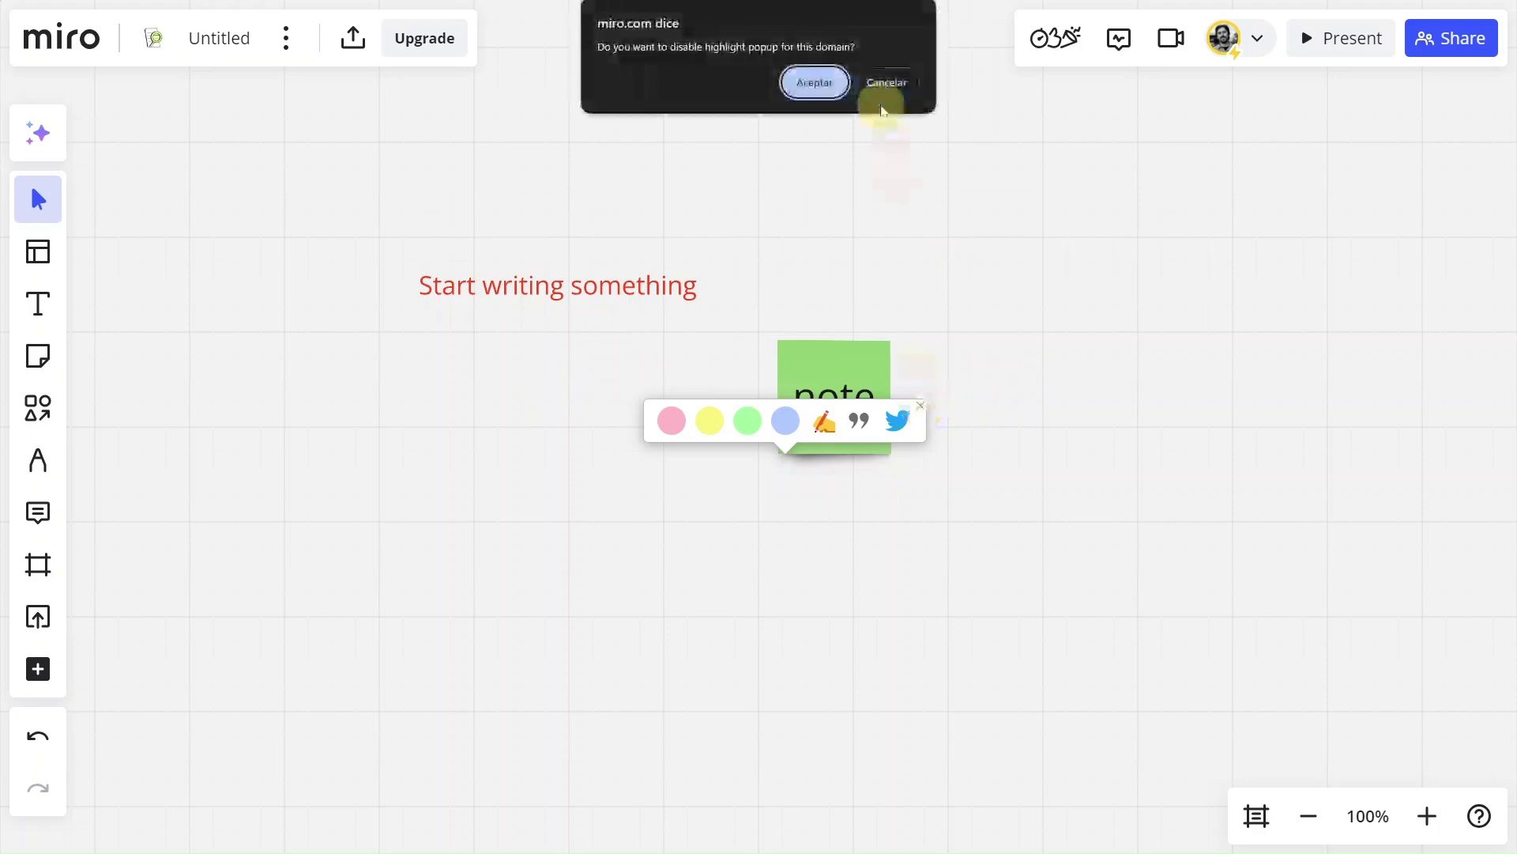
pyautogui.click(891, 83)
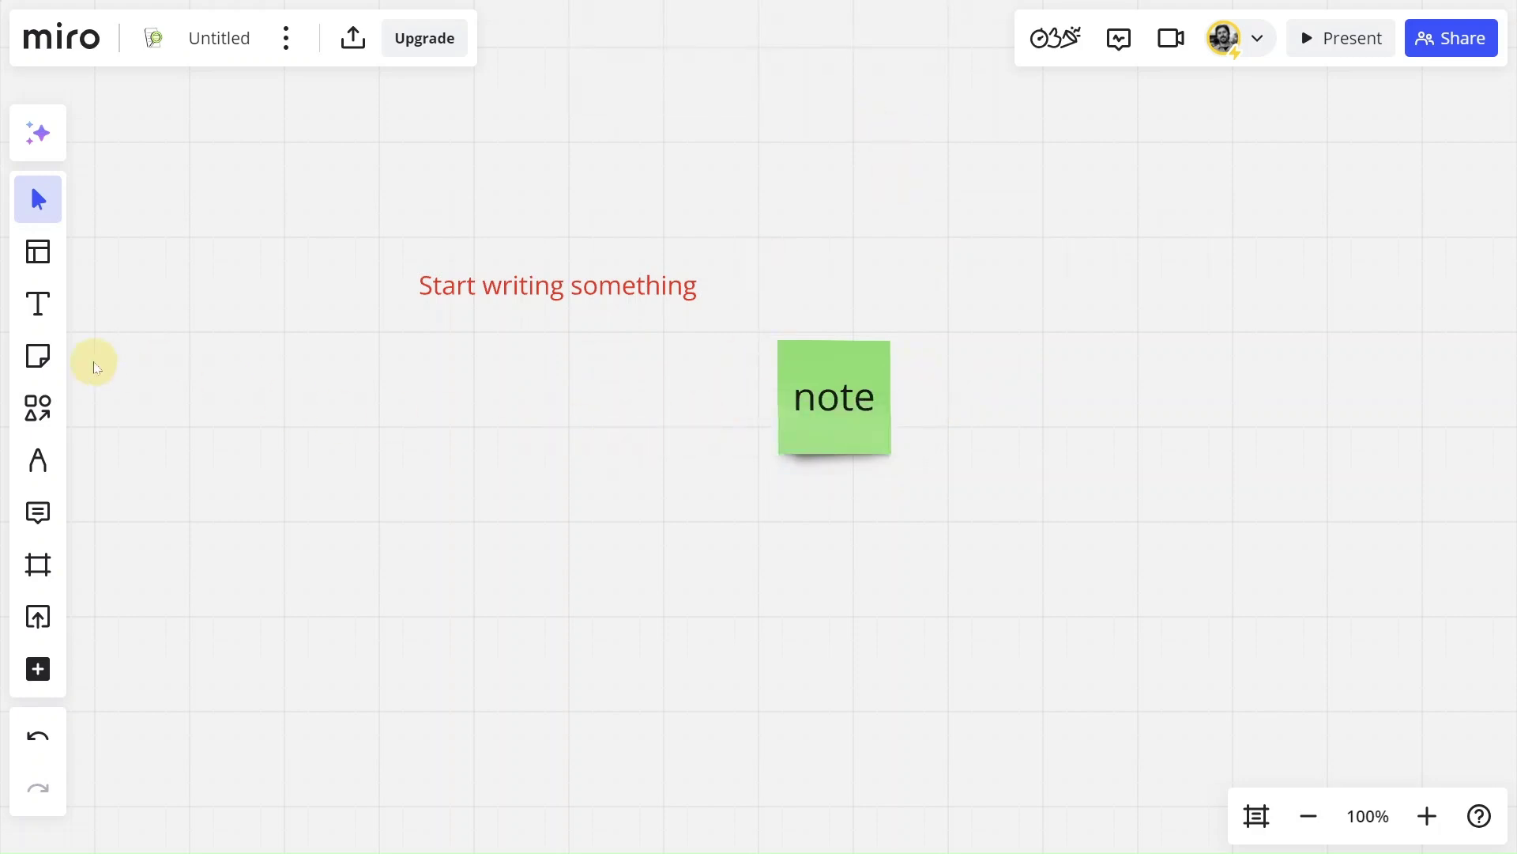
pyautogui.click(37, 356)
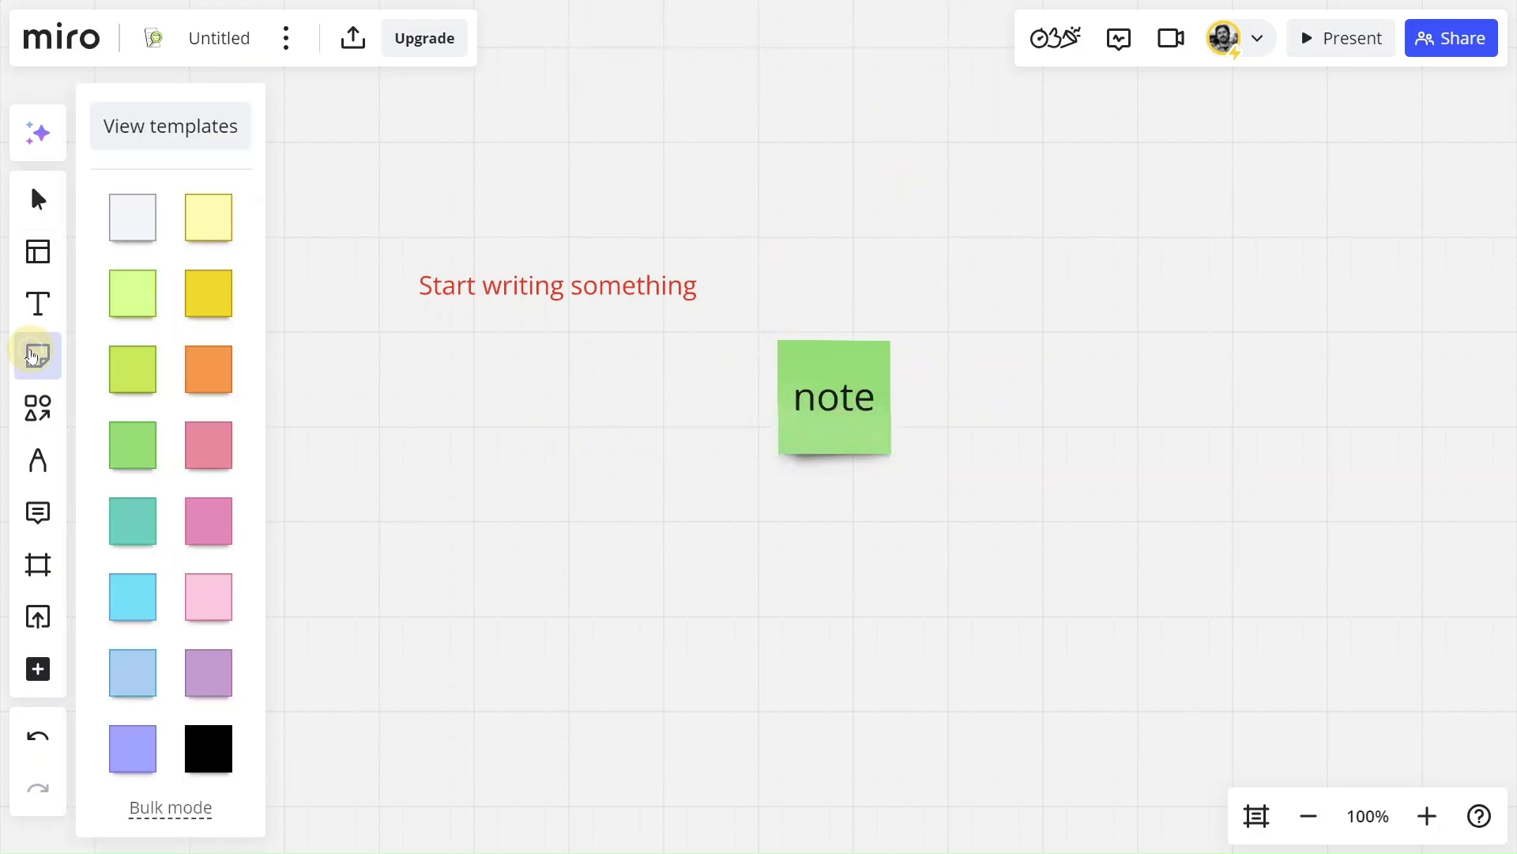
# Bulk-add green stickies 'Note 1', 'Note 2' and 'Note 3' and move them below the title
pyautogui.click(160, 808)
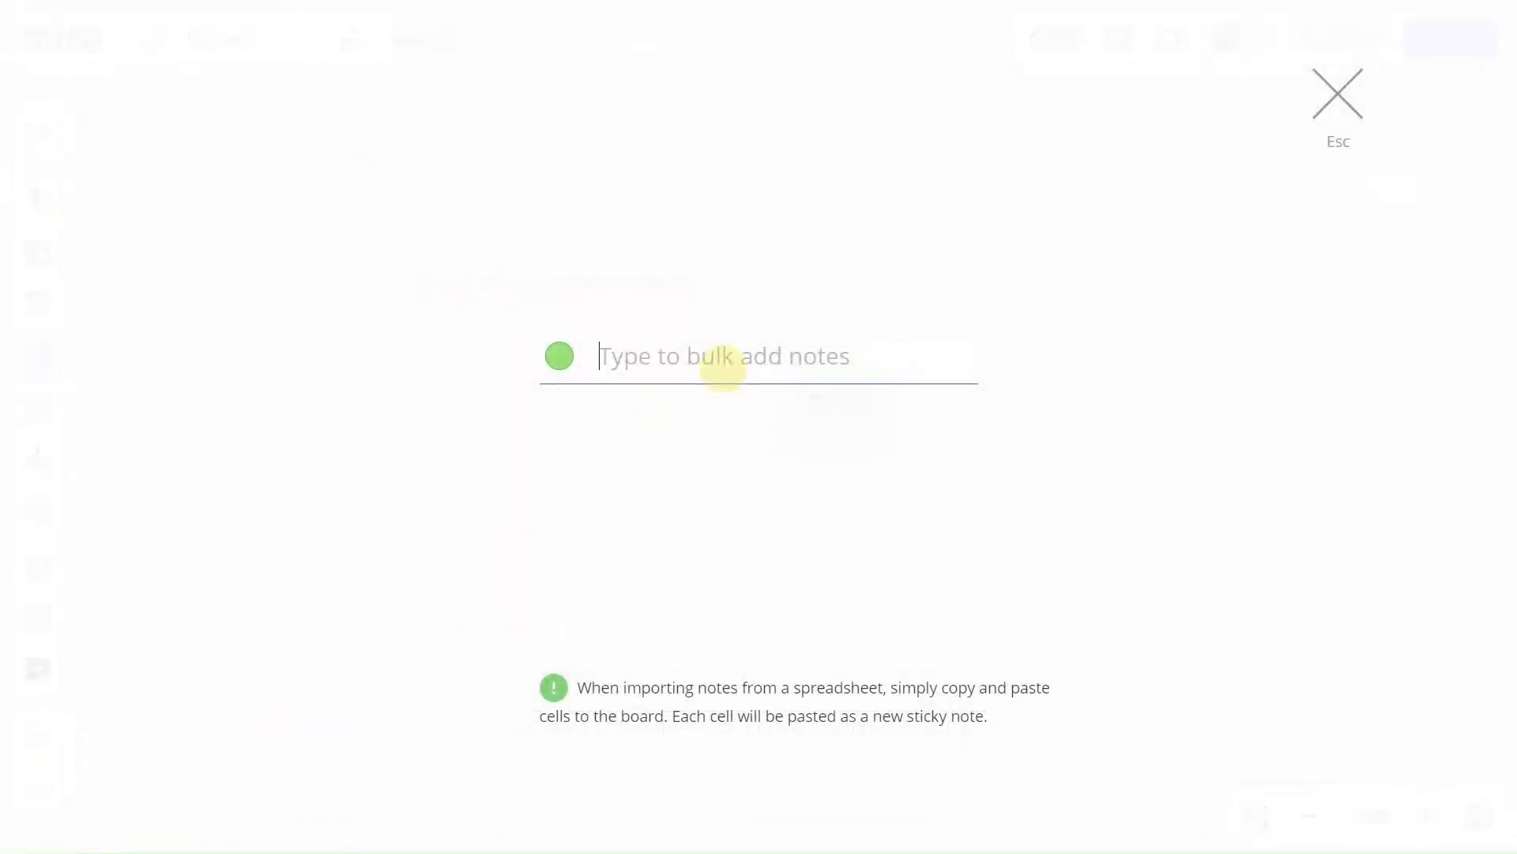
pyautogui.write('Not')
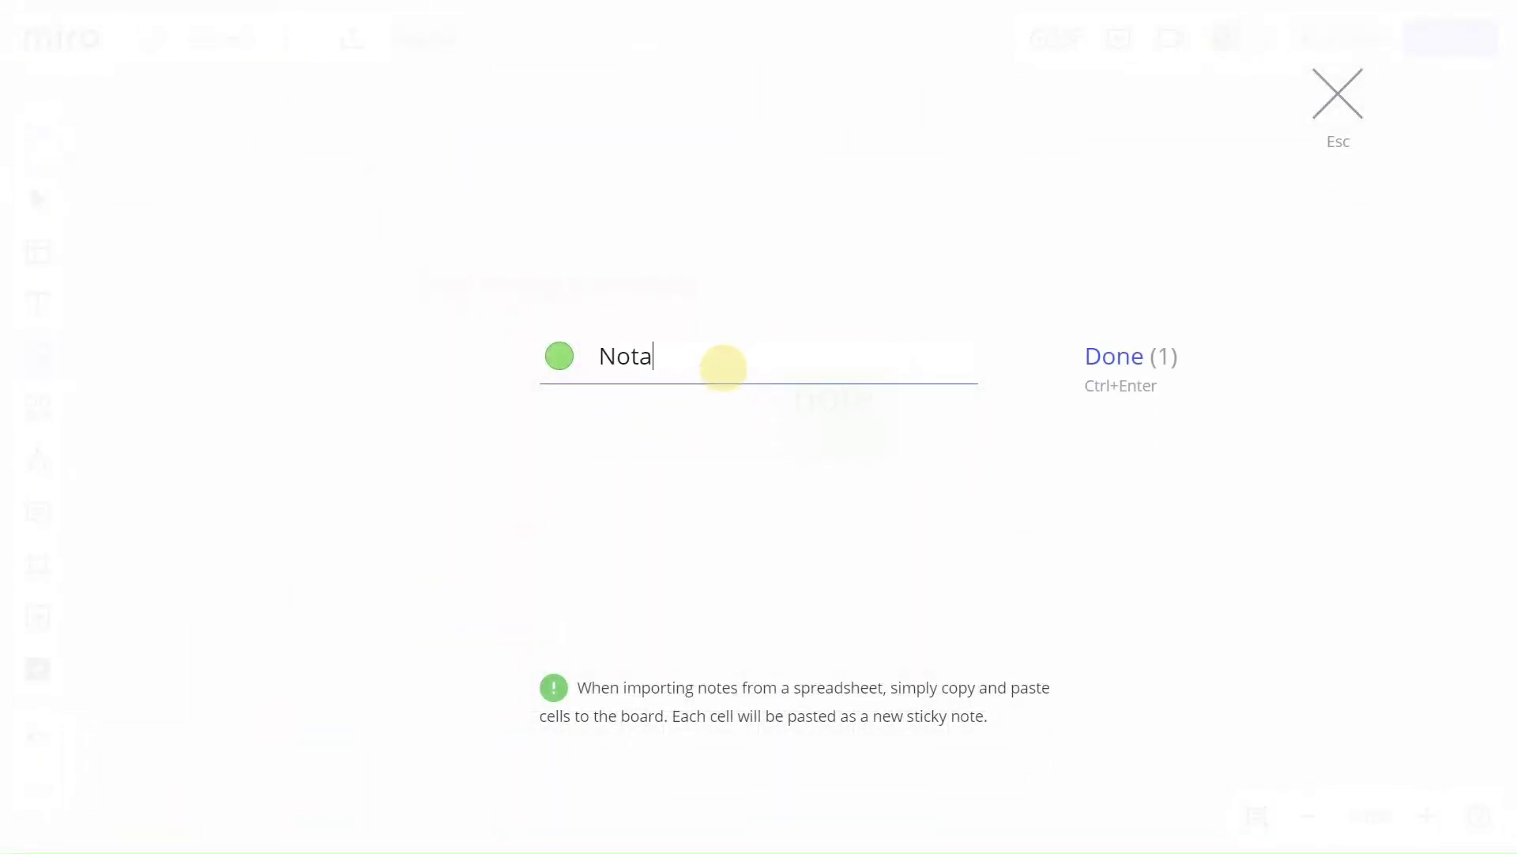
pyautogui.write('e 1')
pyautogui.press('Return')
pyautogui.write('Not')
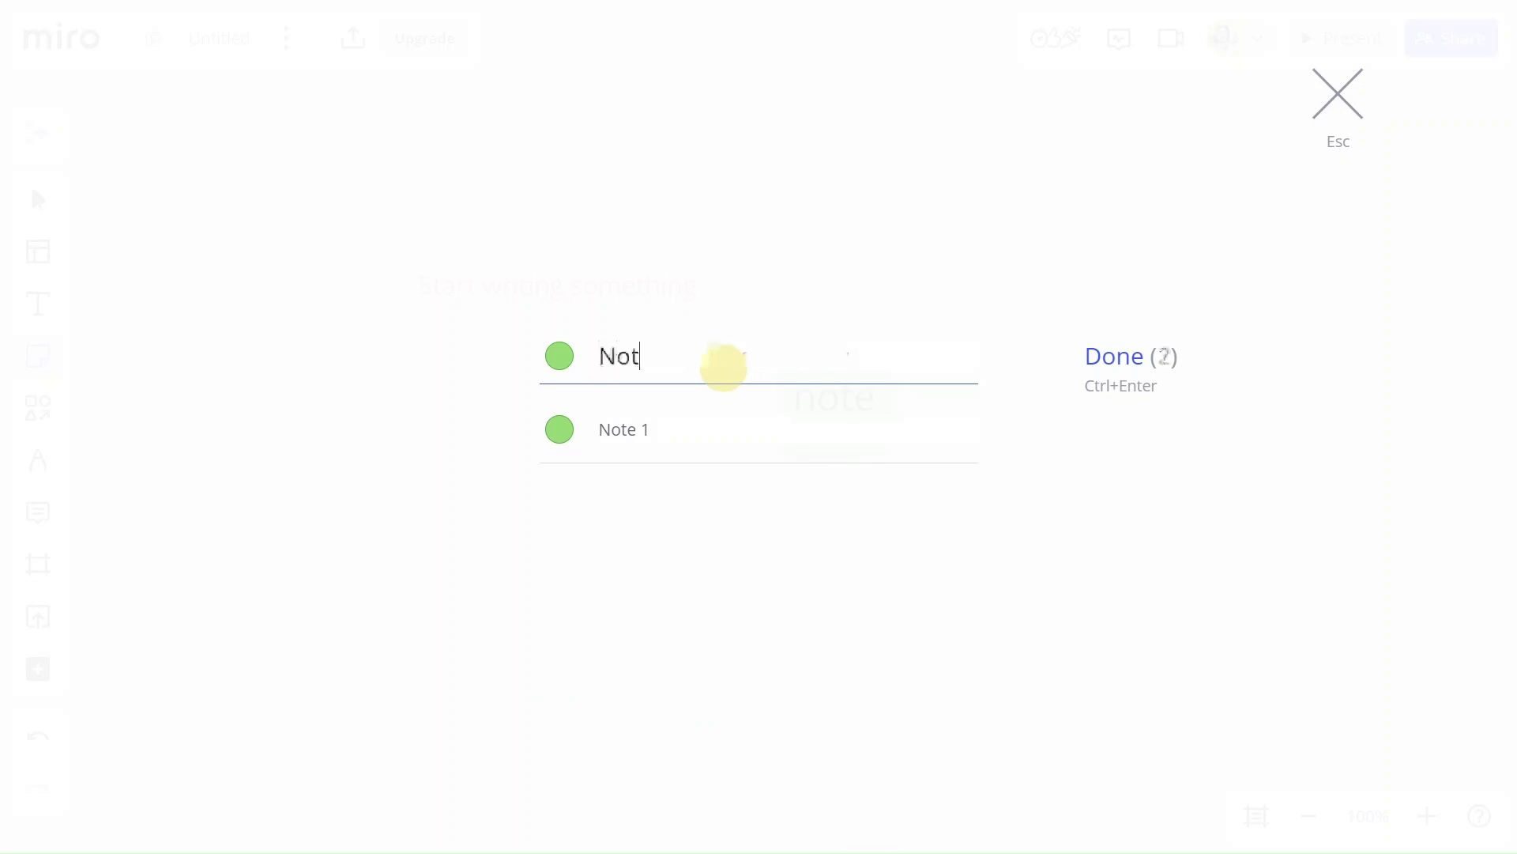
pyautogui.write('e 2')
pyautogui.press('Return')
pyautogui.write('Note')
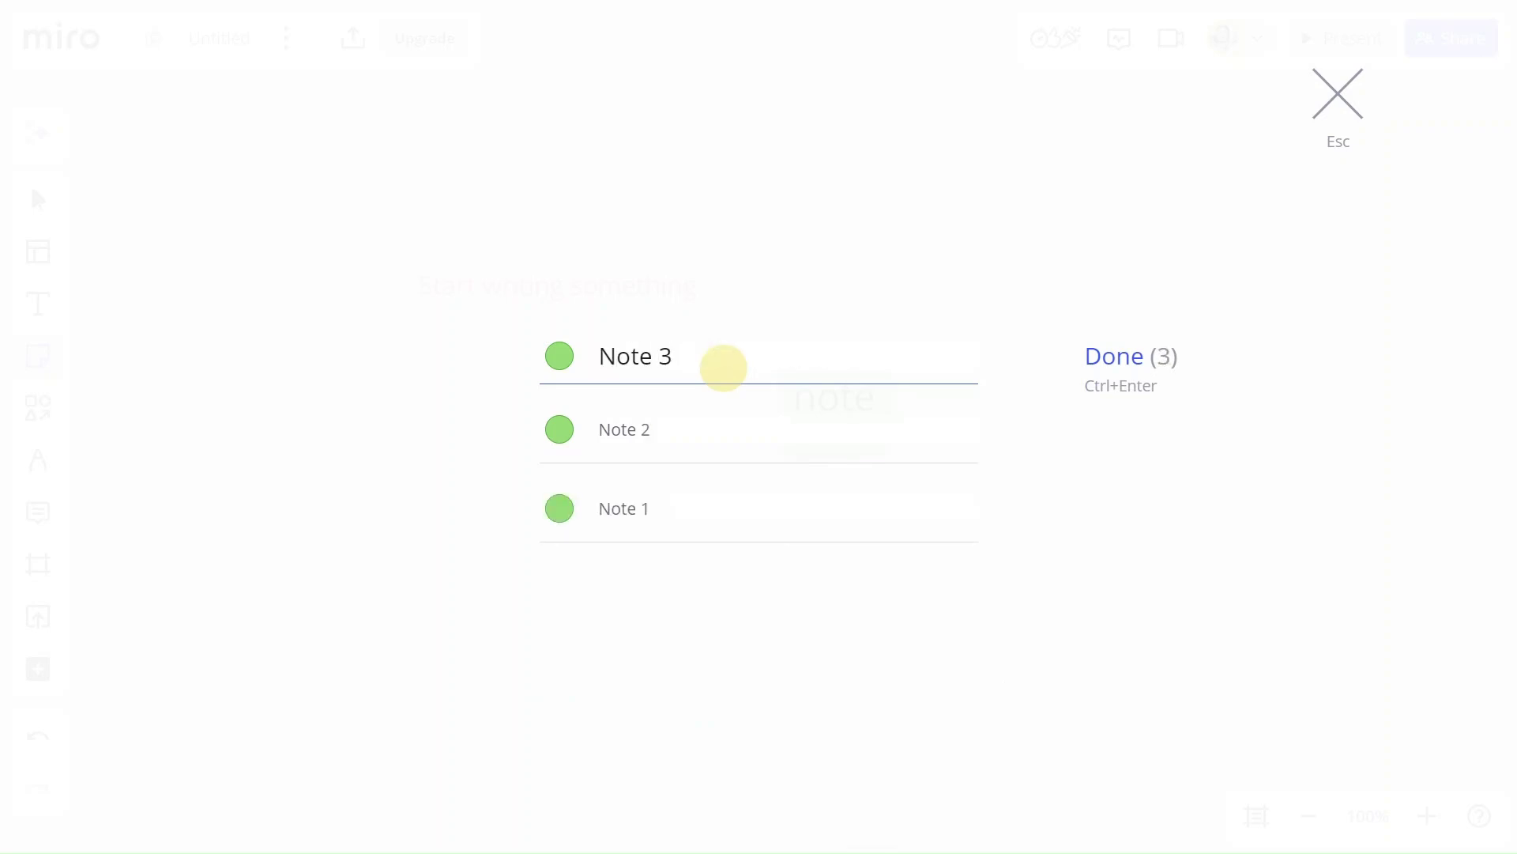
pyautogui.write(' 3')
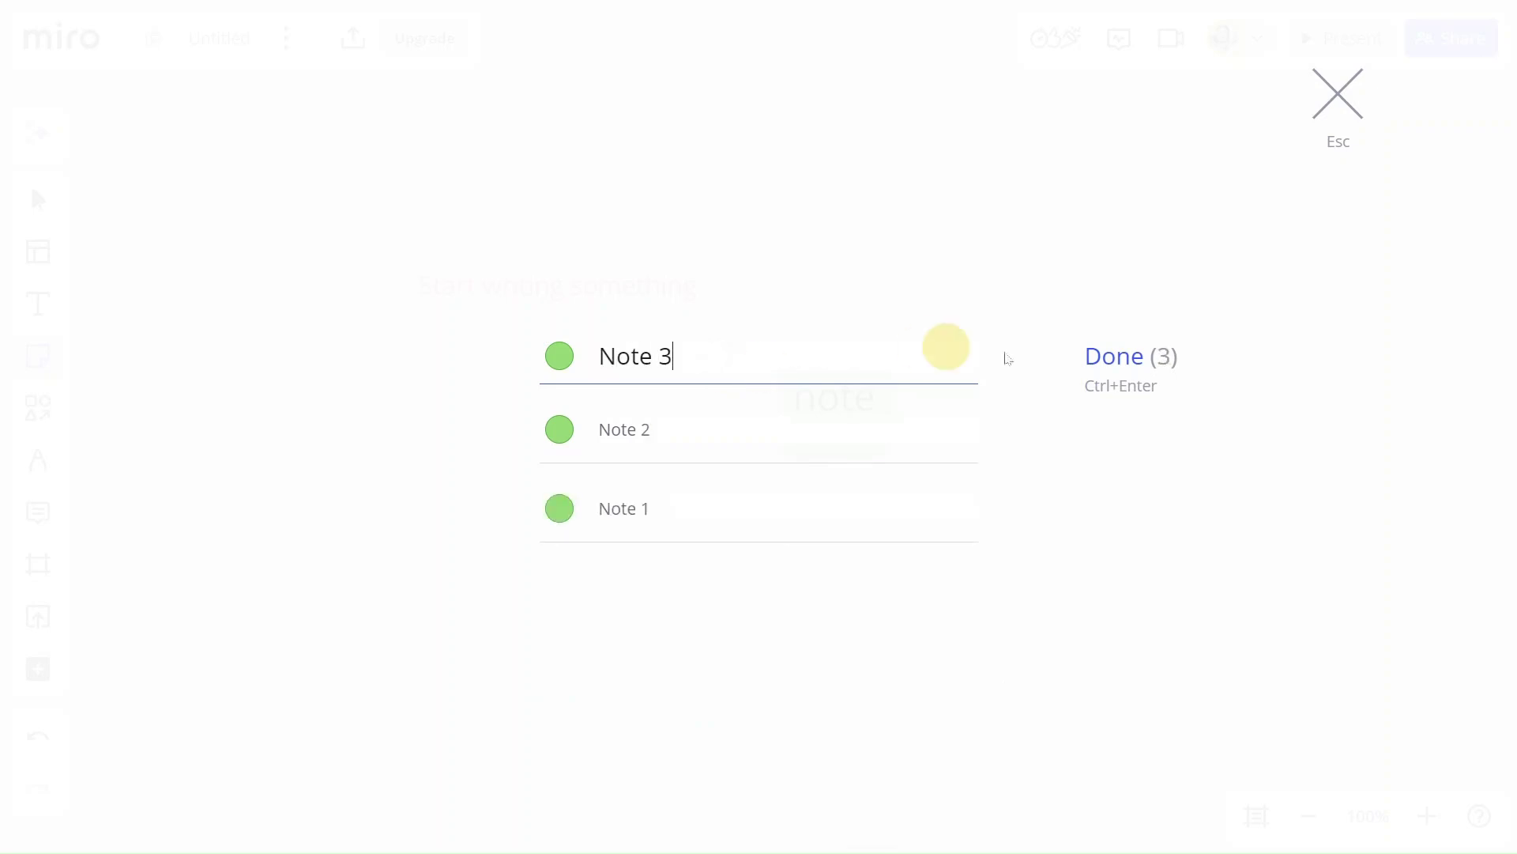
pyautogui.click(1127, 364)
pyautogui.moveTo(857, 378); pyautogui.dragTo(614, 580)
pyautogui.click(962, 569)
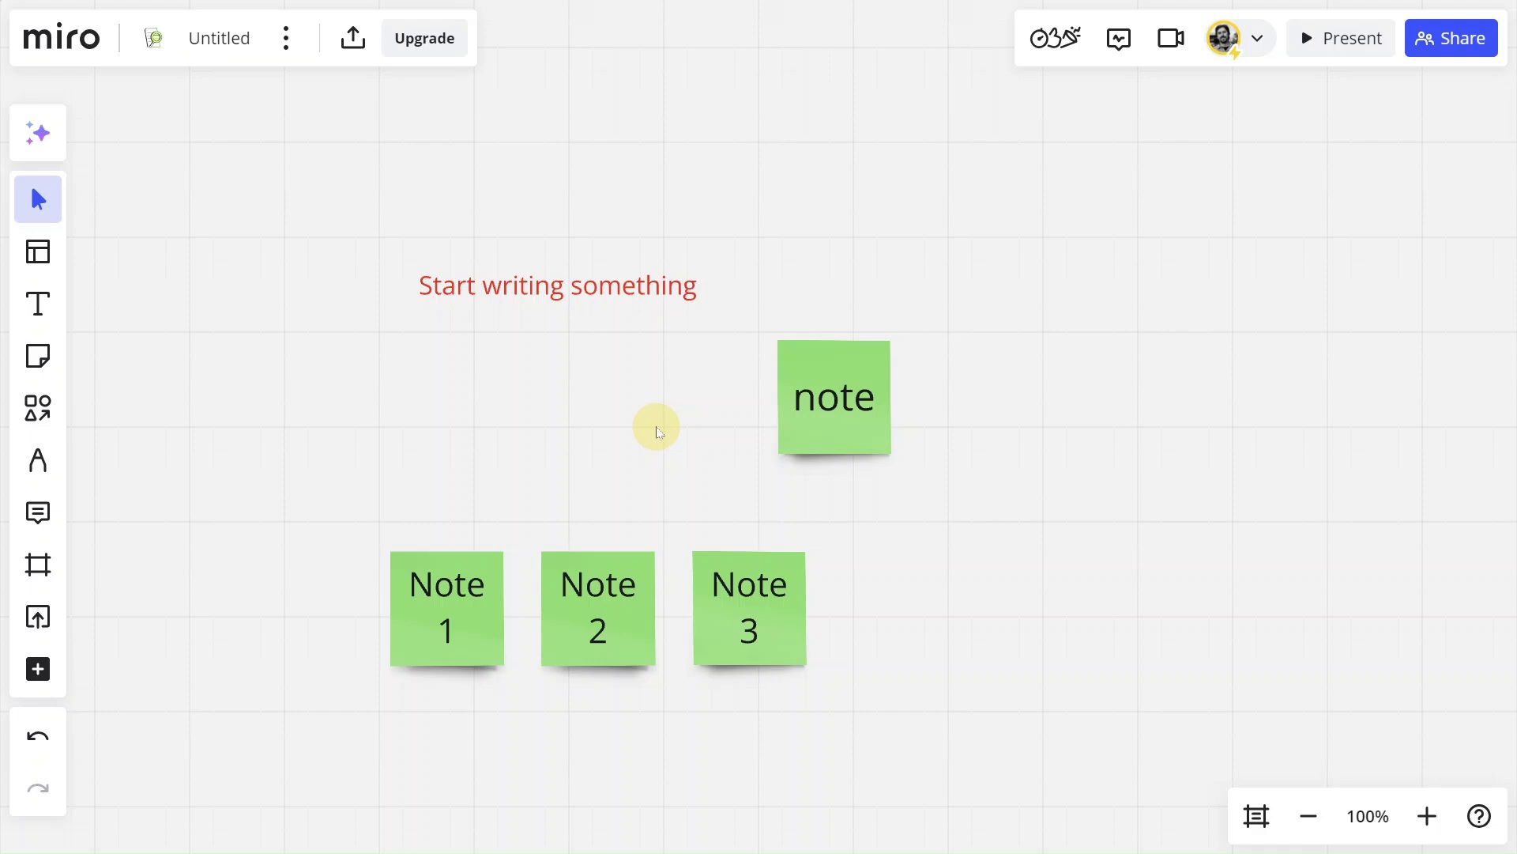
# Draw connectors from the red title to the 'note' sticky and to Note 1, moving 'note' to the upper right
pyautogui.click(38, 412)
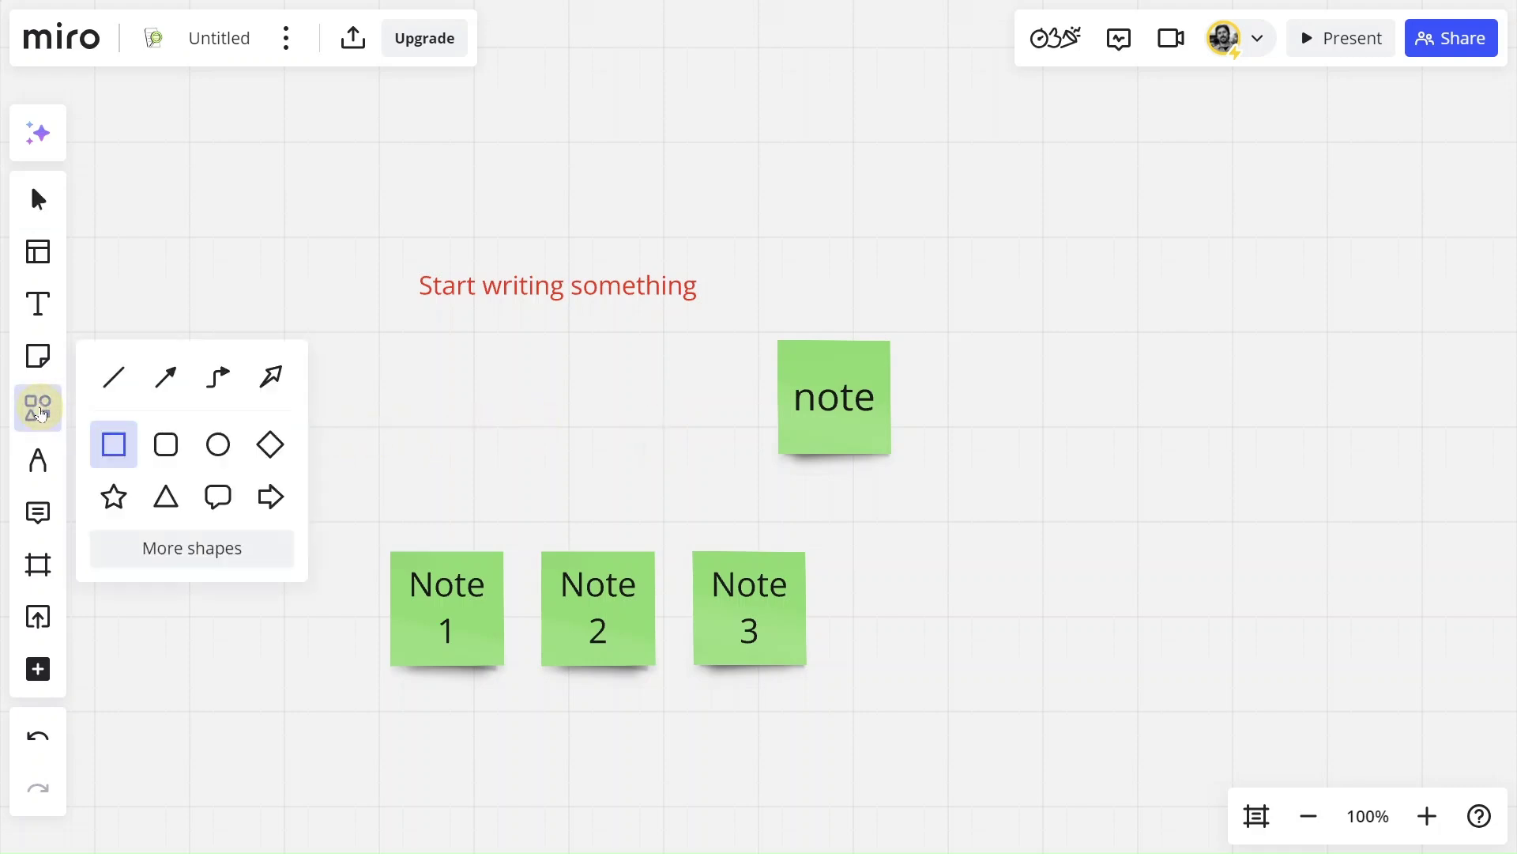
pyautogui.click(114, 386)
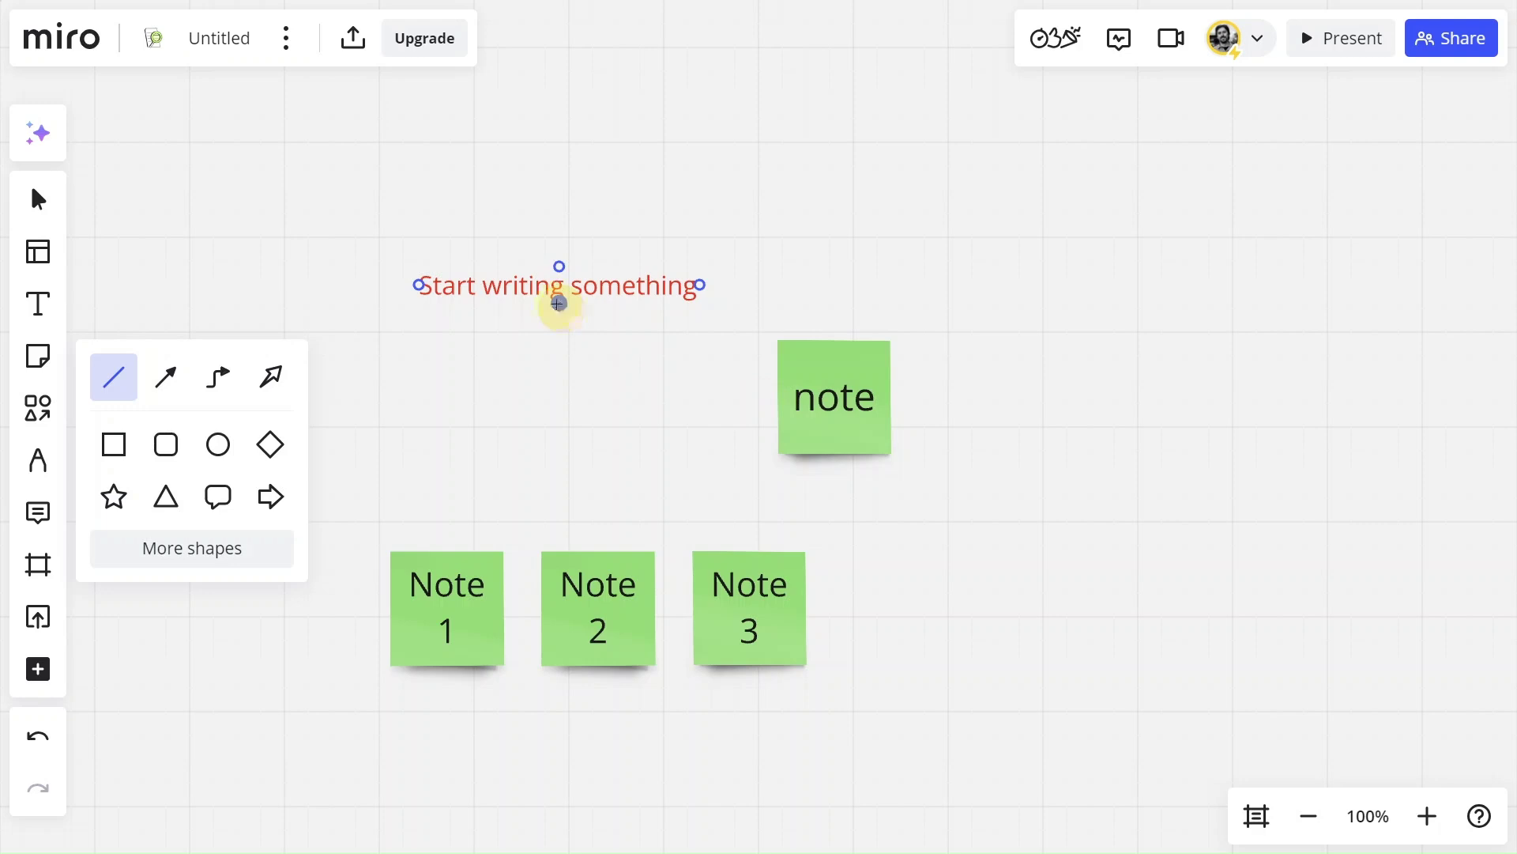
pyautogui.moveTo(558, 303); pyautogui.dragTo(774, 403)
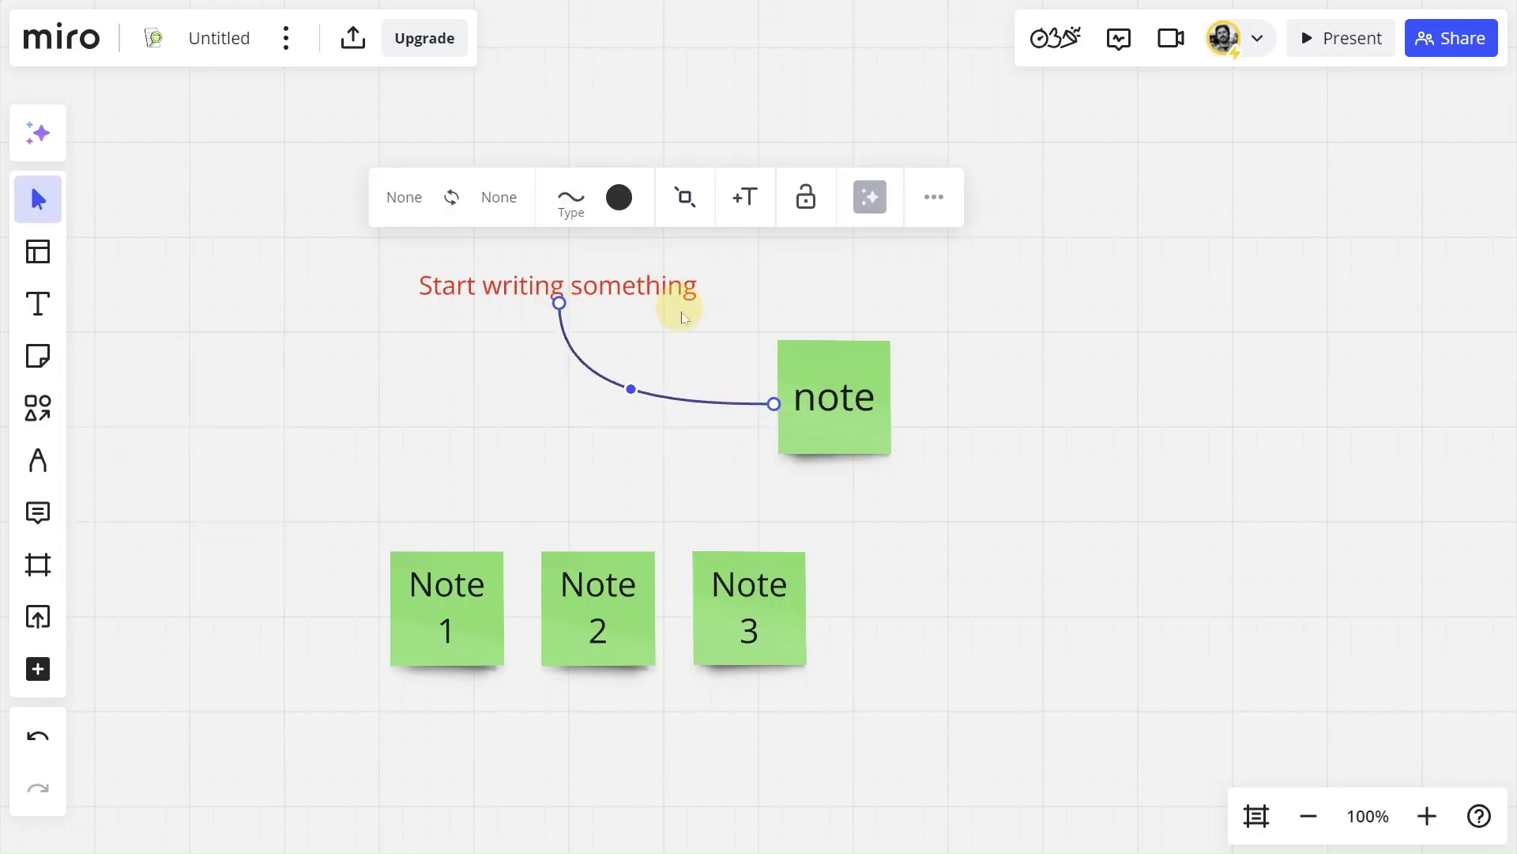
pyautogui.moveTo(843, 362); pyautogui.dragTo(190, 474)
pyautogui.moveTo(422, 621); pyautogui.dragTo(1137, 251)
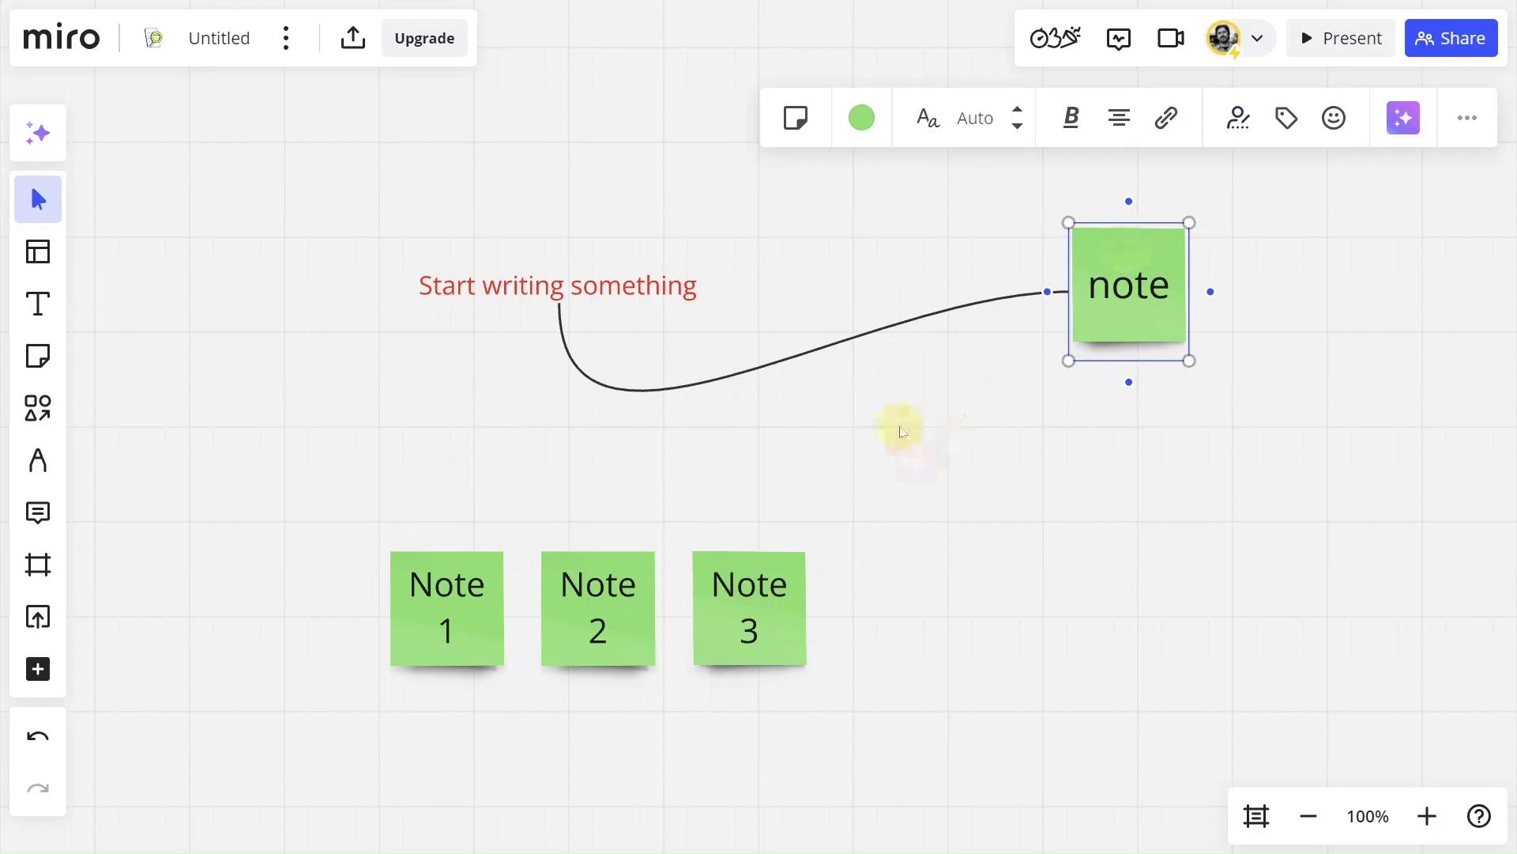
pyautogui.click(34, 425)
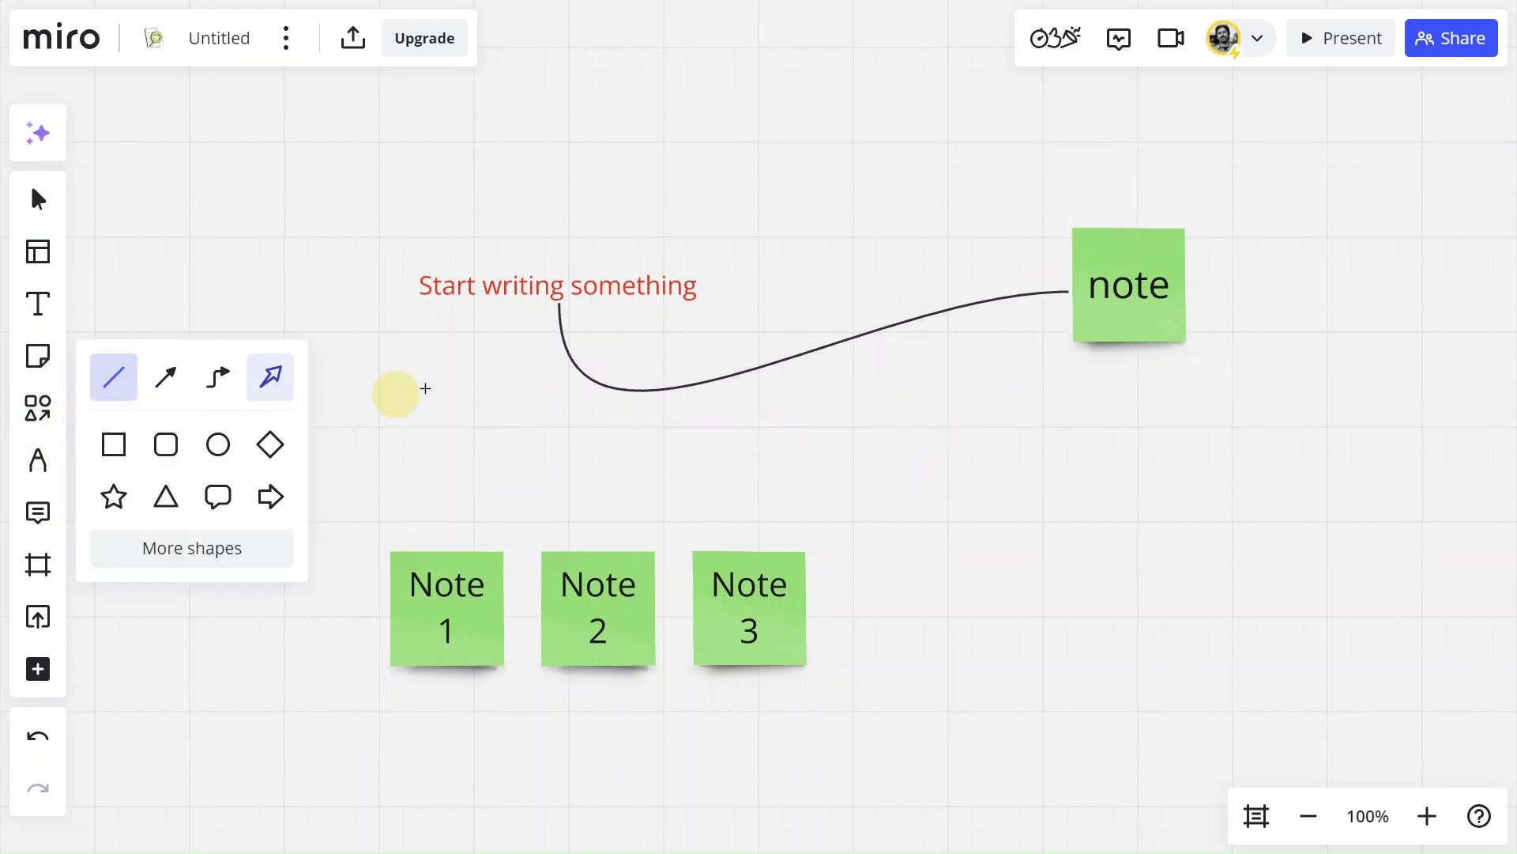
pyautogui.moveTo(556, 304); pyautogui.dragTo(450, 574)
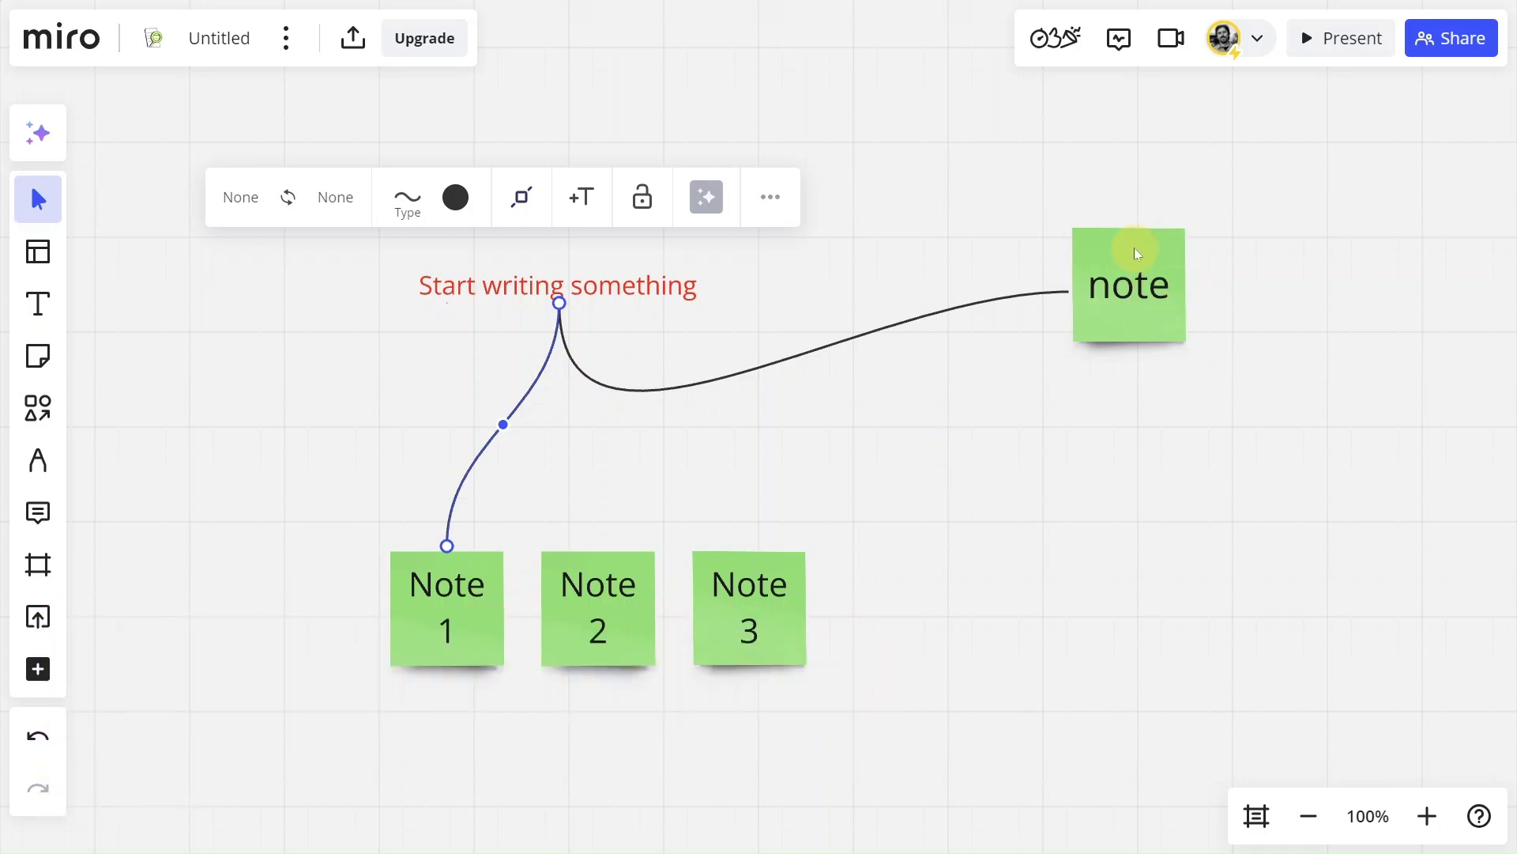
# Nudge the 'note' sticky and pan the board to shift the notes left
pyautogui.moveTo(1127, 255)
pyautogui.mouseDown()
pyautogui.moveTo(908, 501)
pyautogui.moveTo(1130, 215)
pyautogui.moveTo(843, 505)
pyautogui.moveTo(975, 308)
pyautogui.moveTo(1178, 227)
pyautogui.moveTo(1148, 245)
pyautogui.mouseUp()
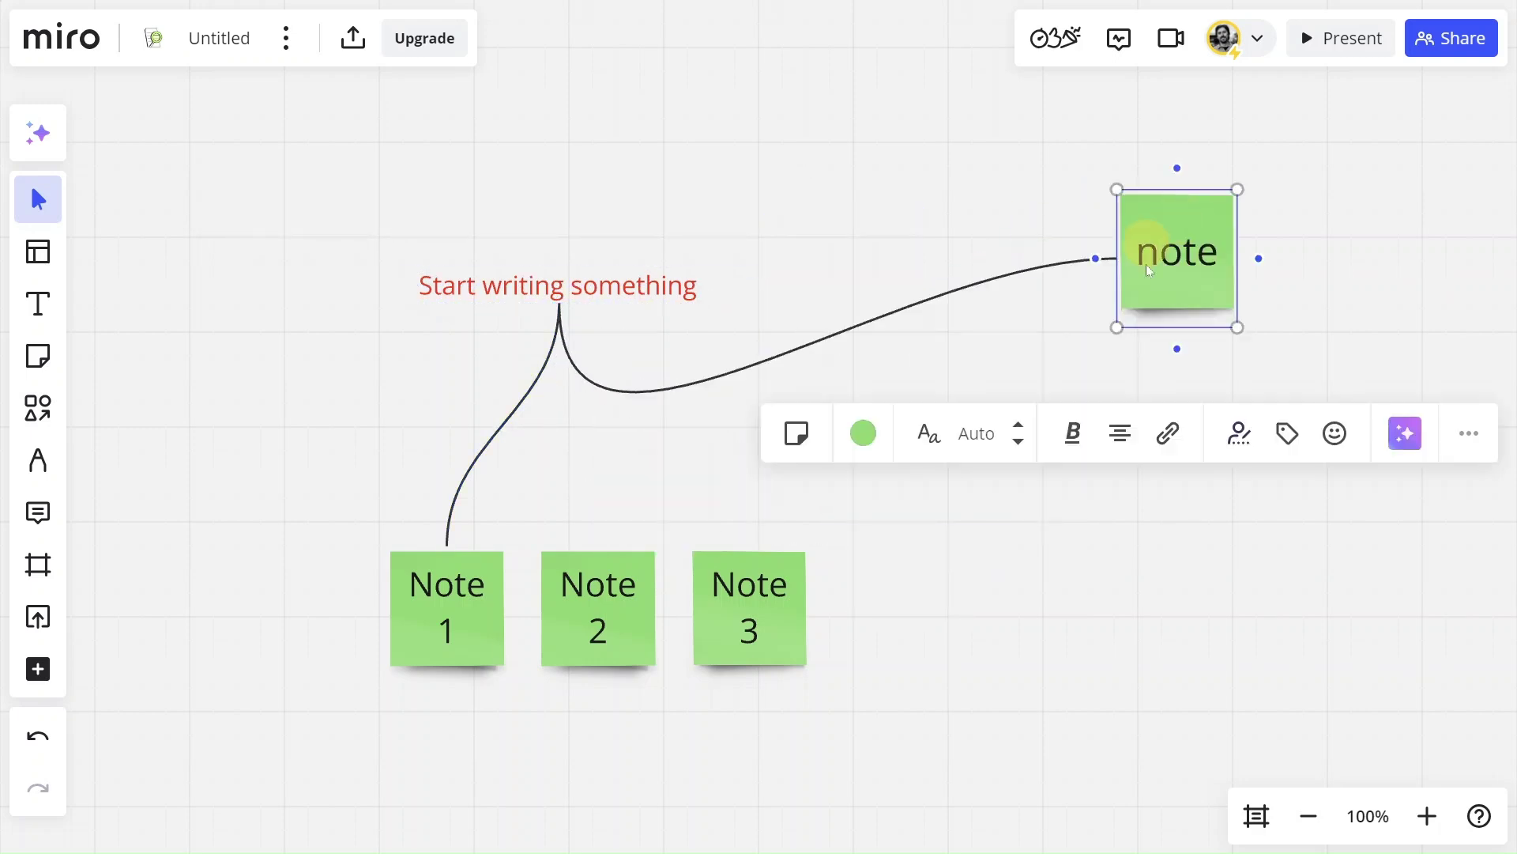
pyautogui.click(921, 564)
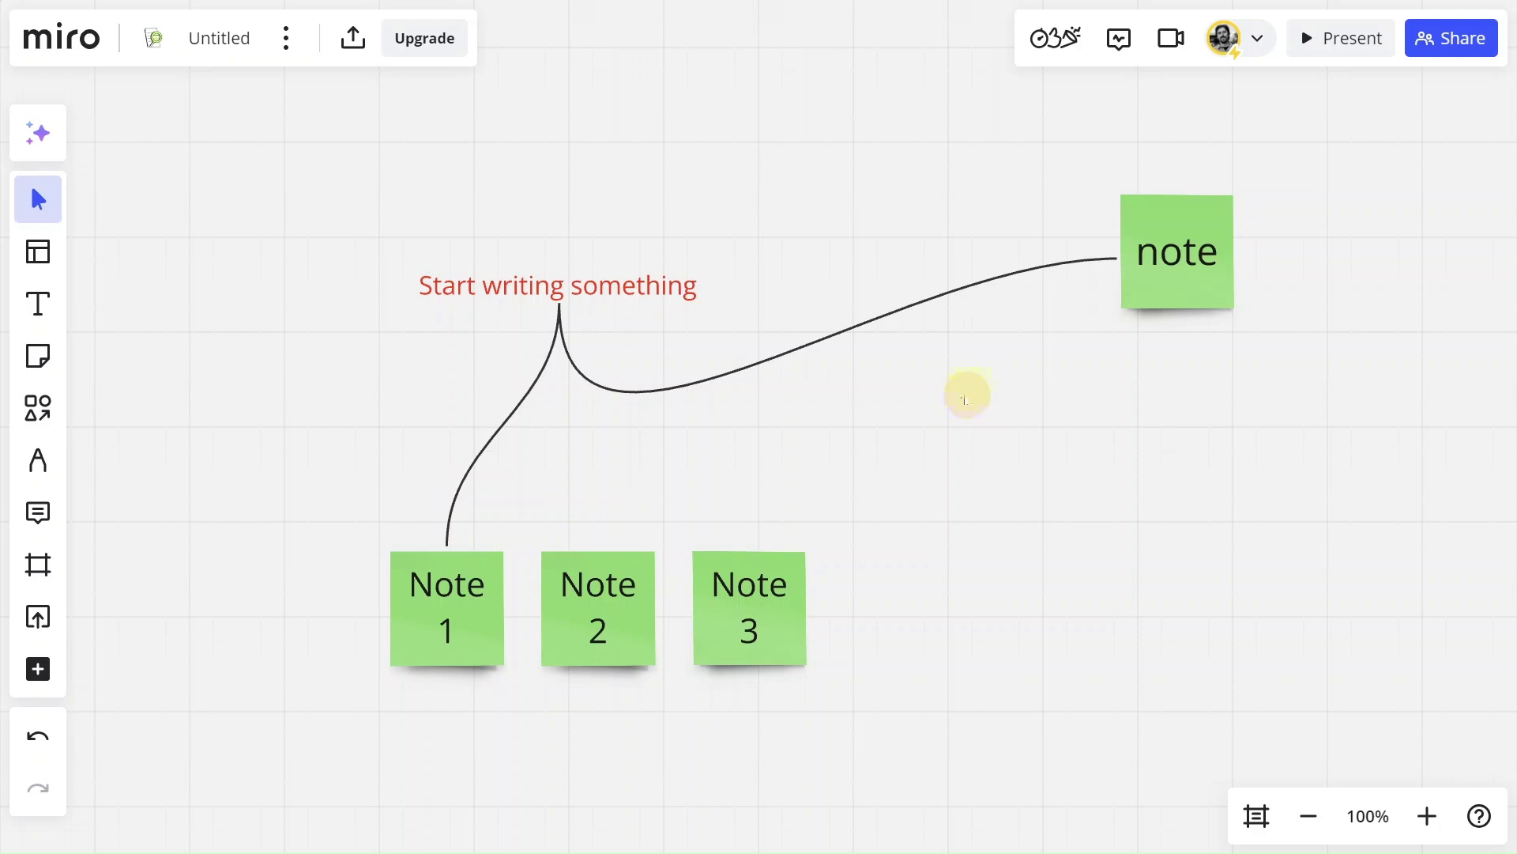
pyautogui.moveTo(965, 393); pyautogui.dragTo(814, 292)
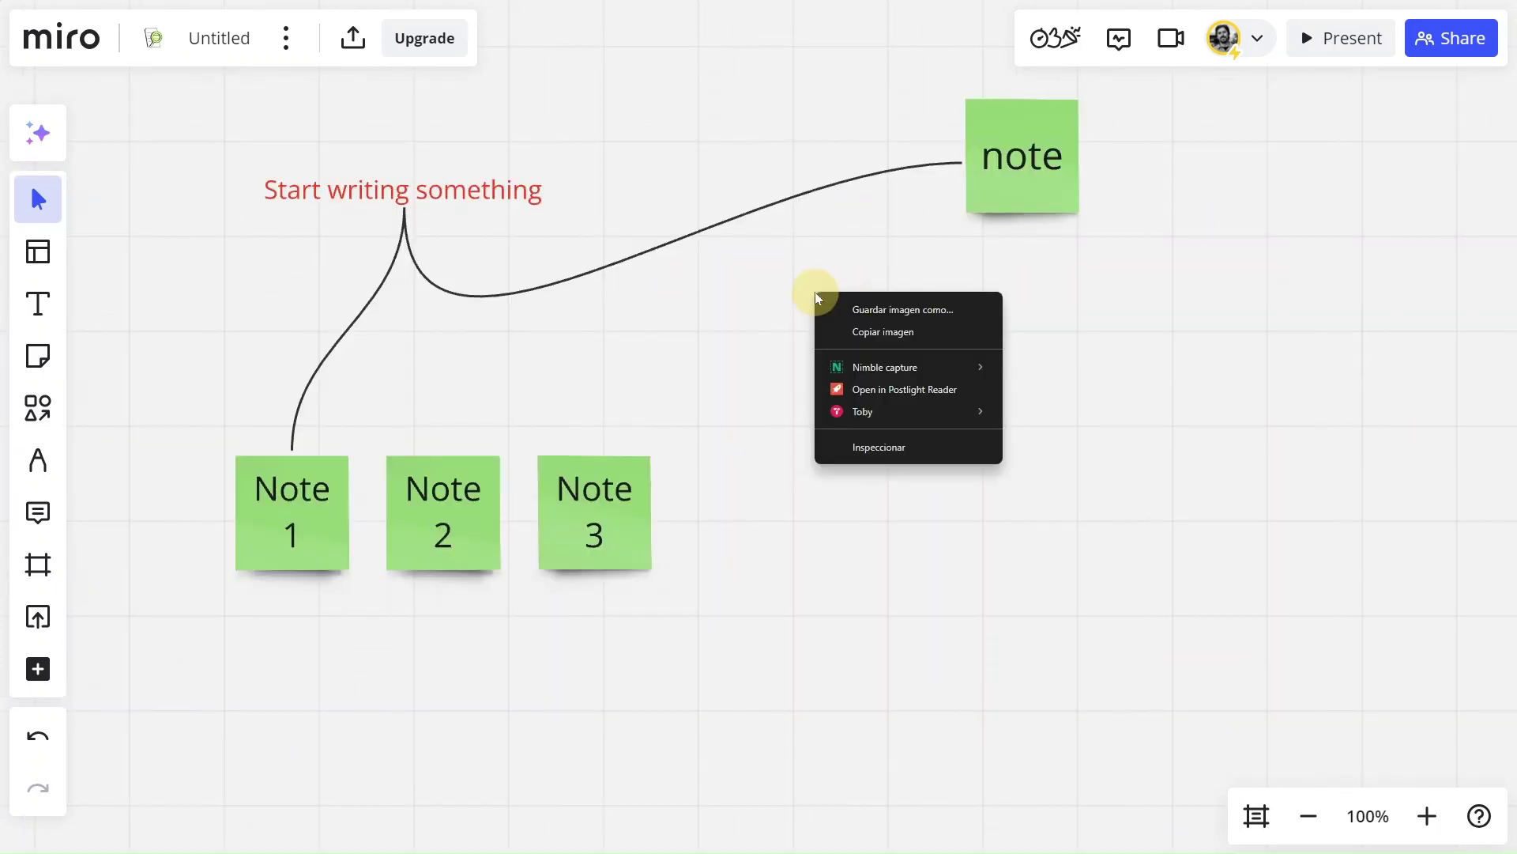
pyautogui.click(725, 382)
# Zoom the board out to 50% so the title and all four notes fit in view
pyautogui.scroll(-5, 735, 356)
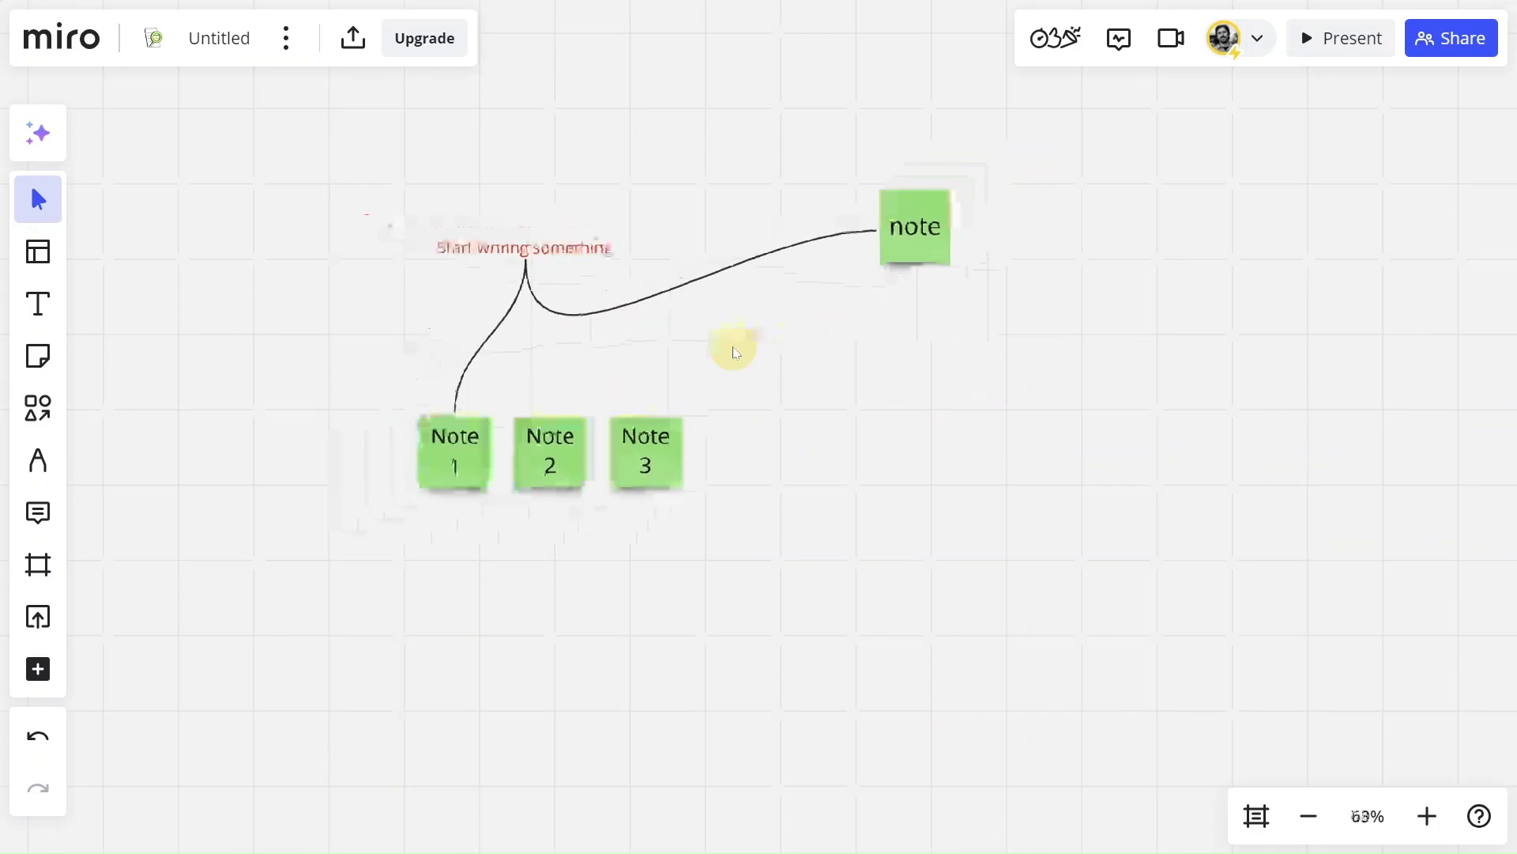
pyautogui.scroll(-2, 735, 352)
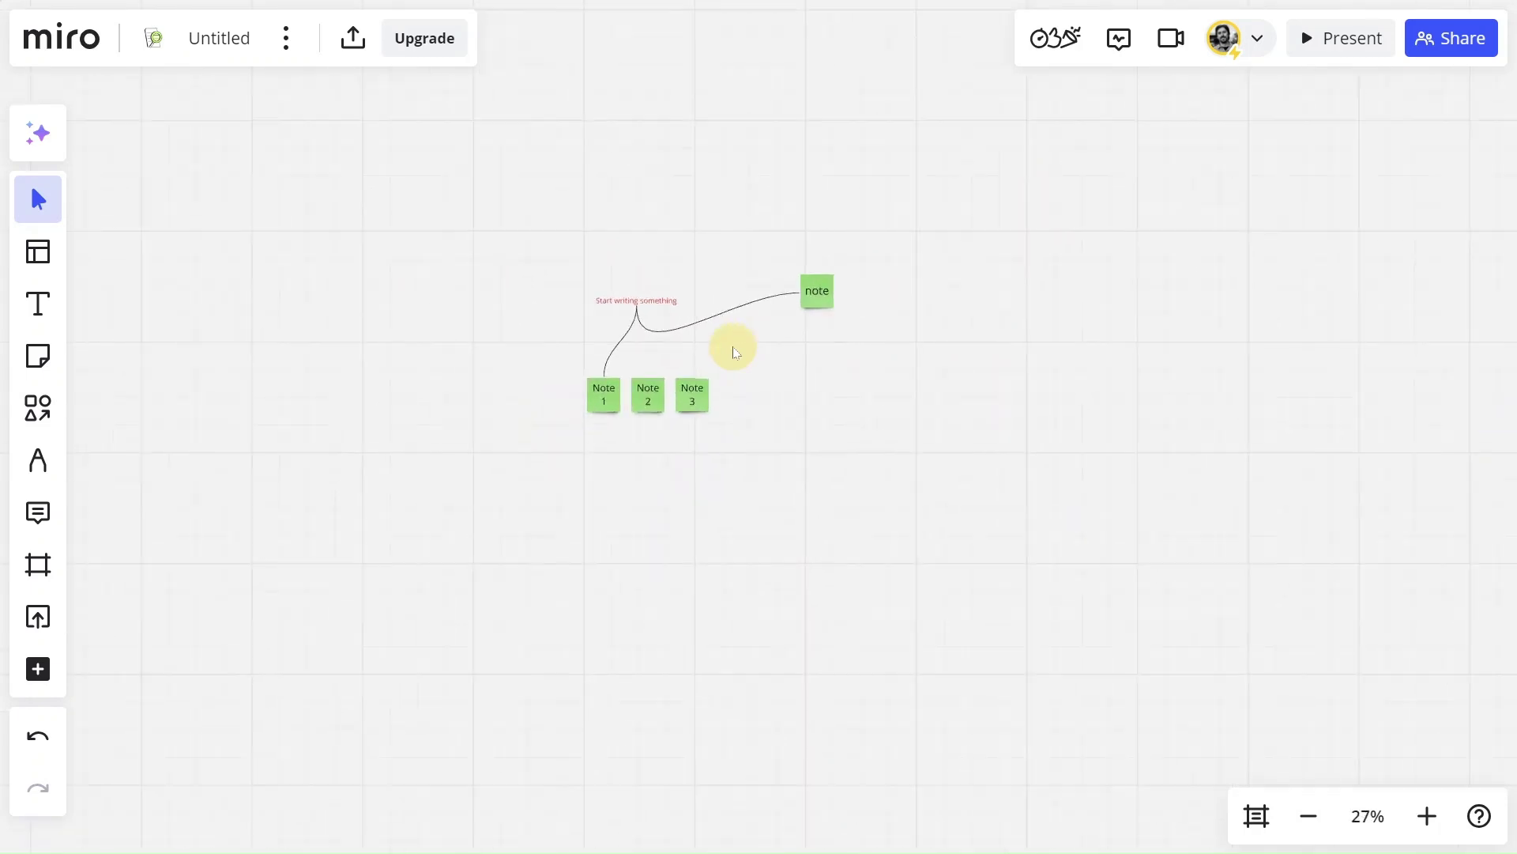
pyautogui.scroll(6, 734, 353)
pyautogui.scroll(-1, 735, 352)
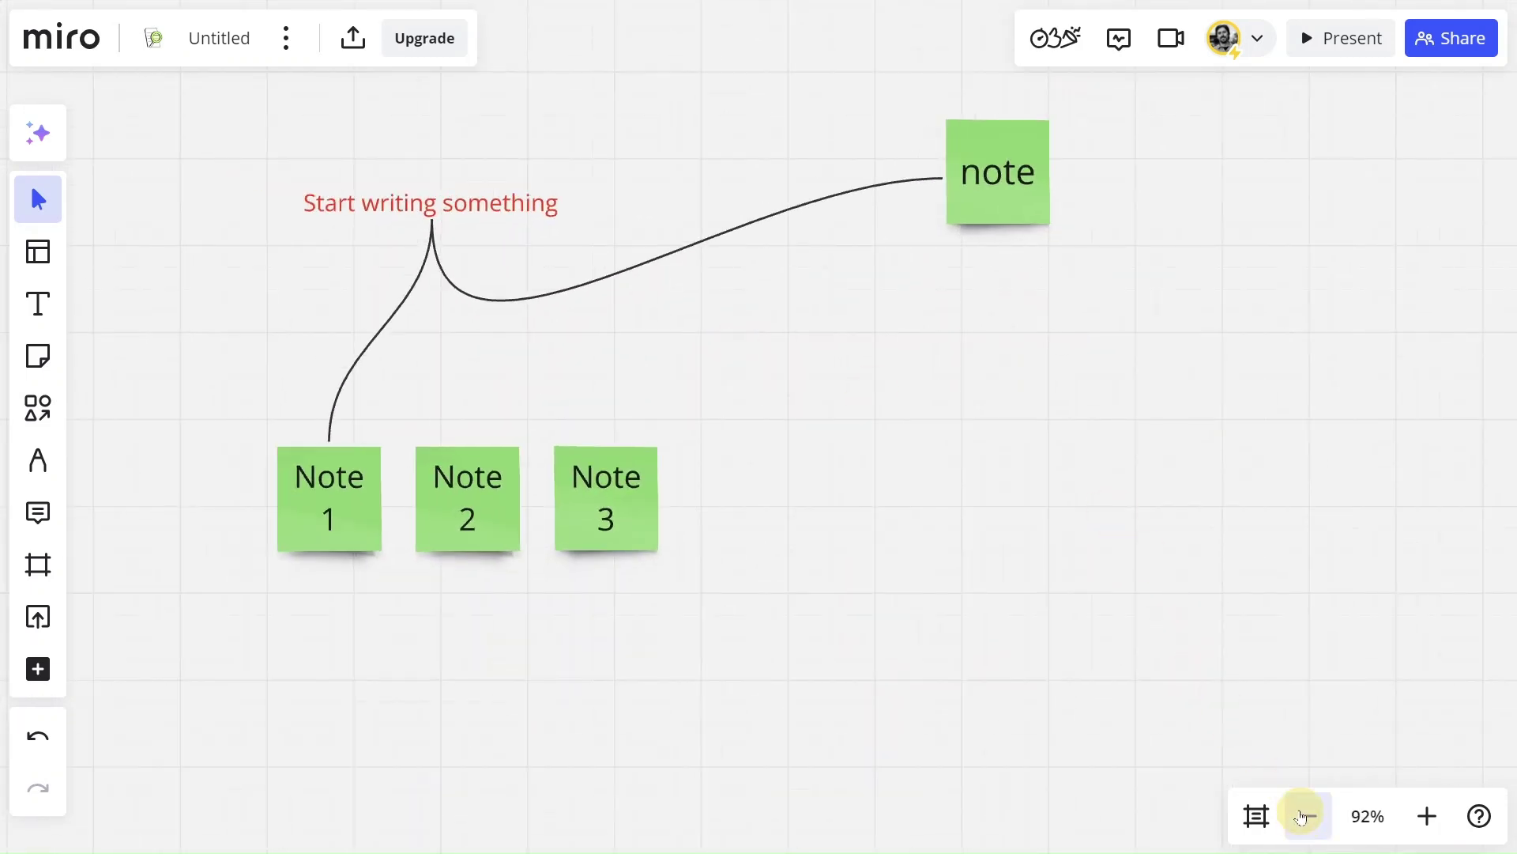
pyautogui.click(1306, 816)
pyautogui.click(1306, 815)
pyautogui.click(1429, 816)
pyautogui.click(1307, 814)
pyautogui.click(1309, 816)
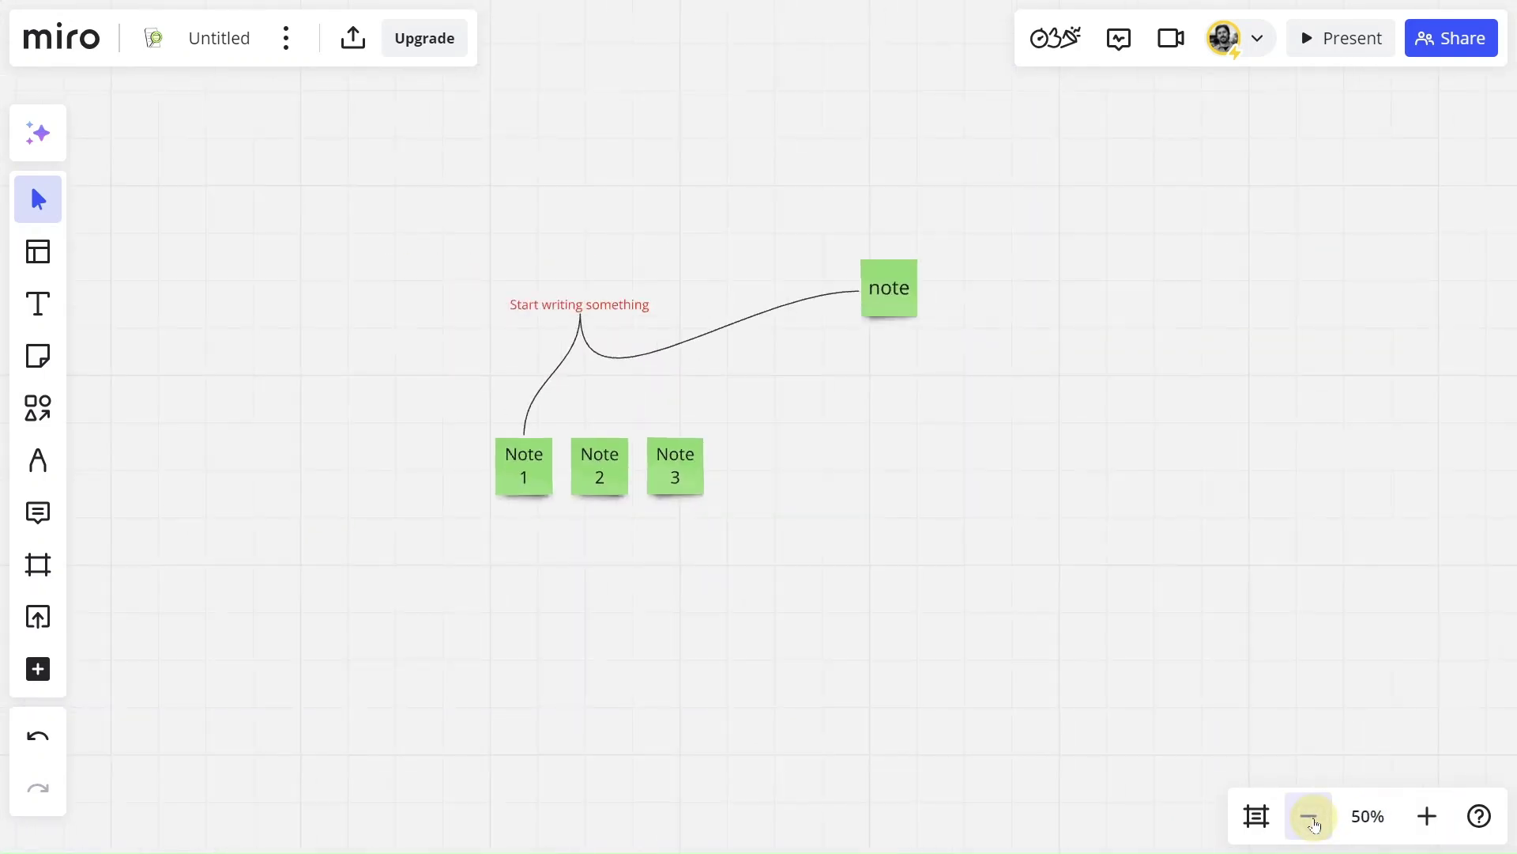
# Turn on the minimap from the zoom percentage menu at the bottom right
pyautogui.click(1369, 817)
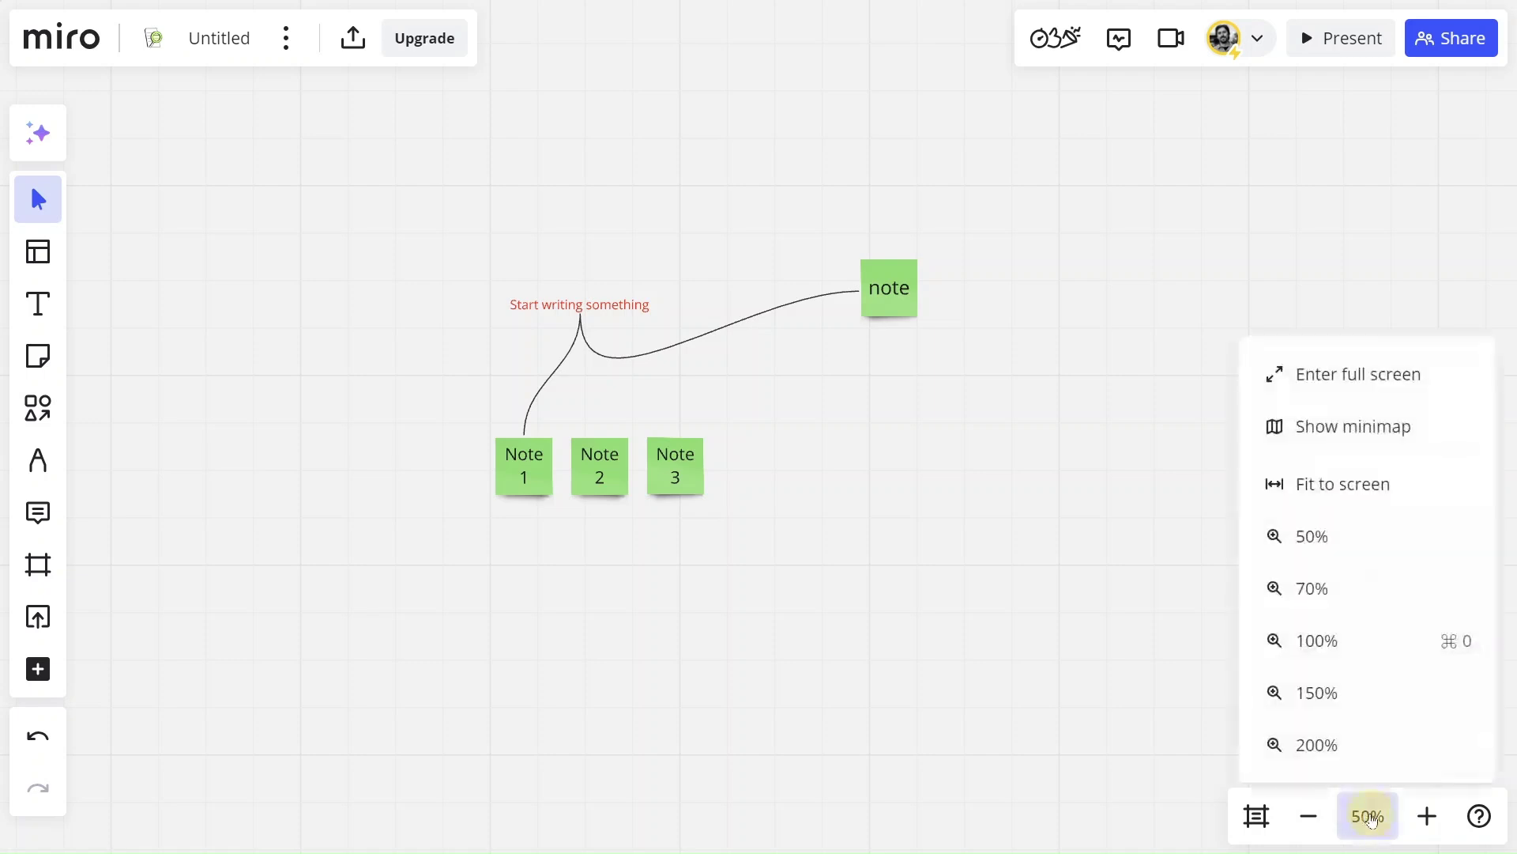
pyautogui.click(1385, 437)
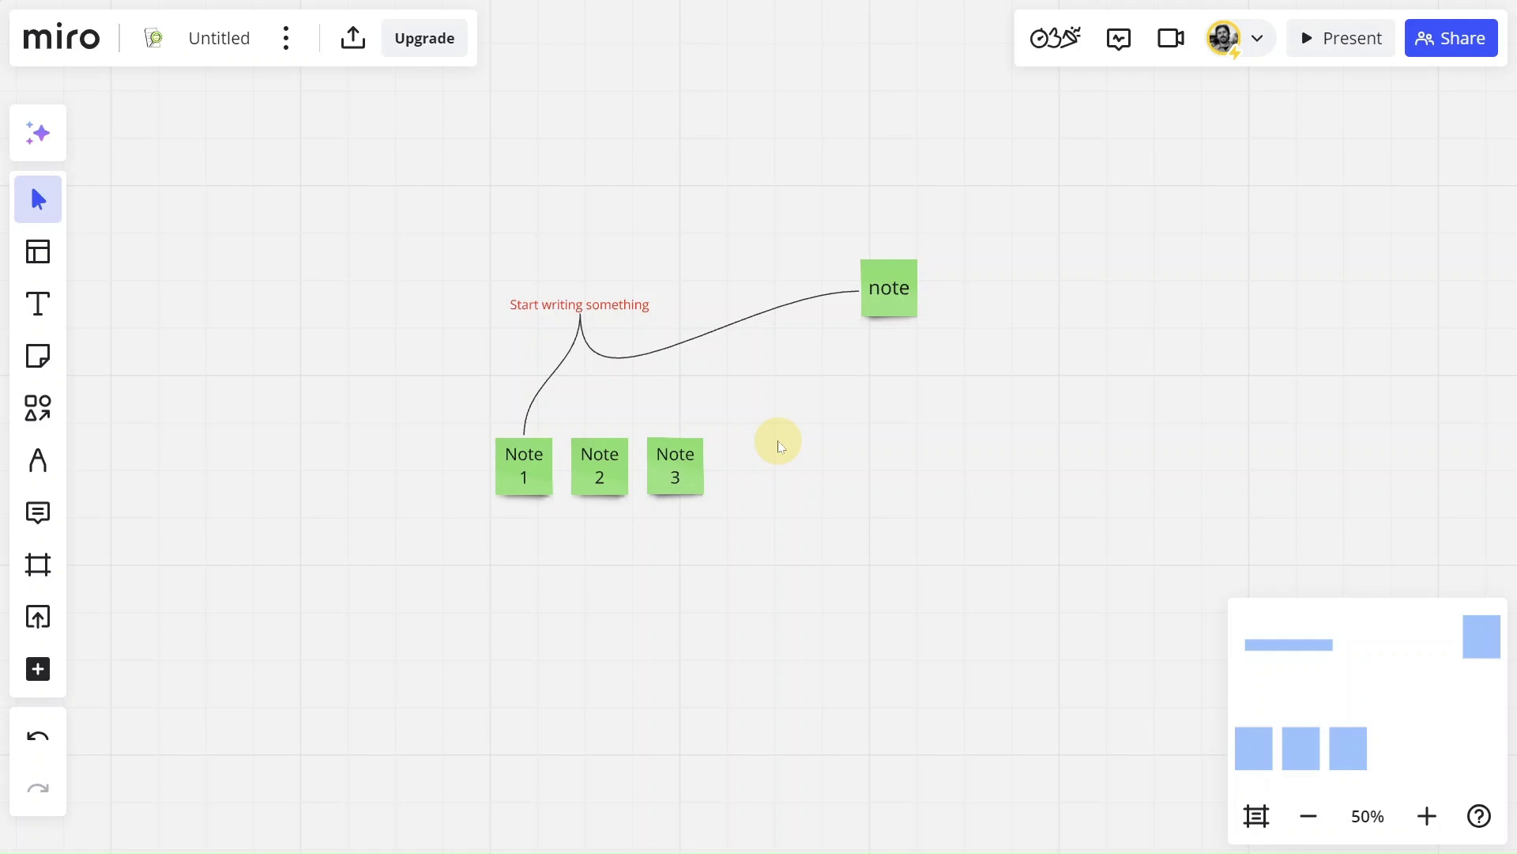
# Replace the board's Untitled name with 'title' and save it
pyautogui.click(1460, 46)
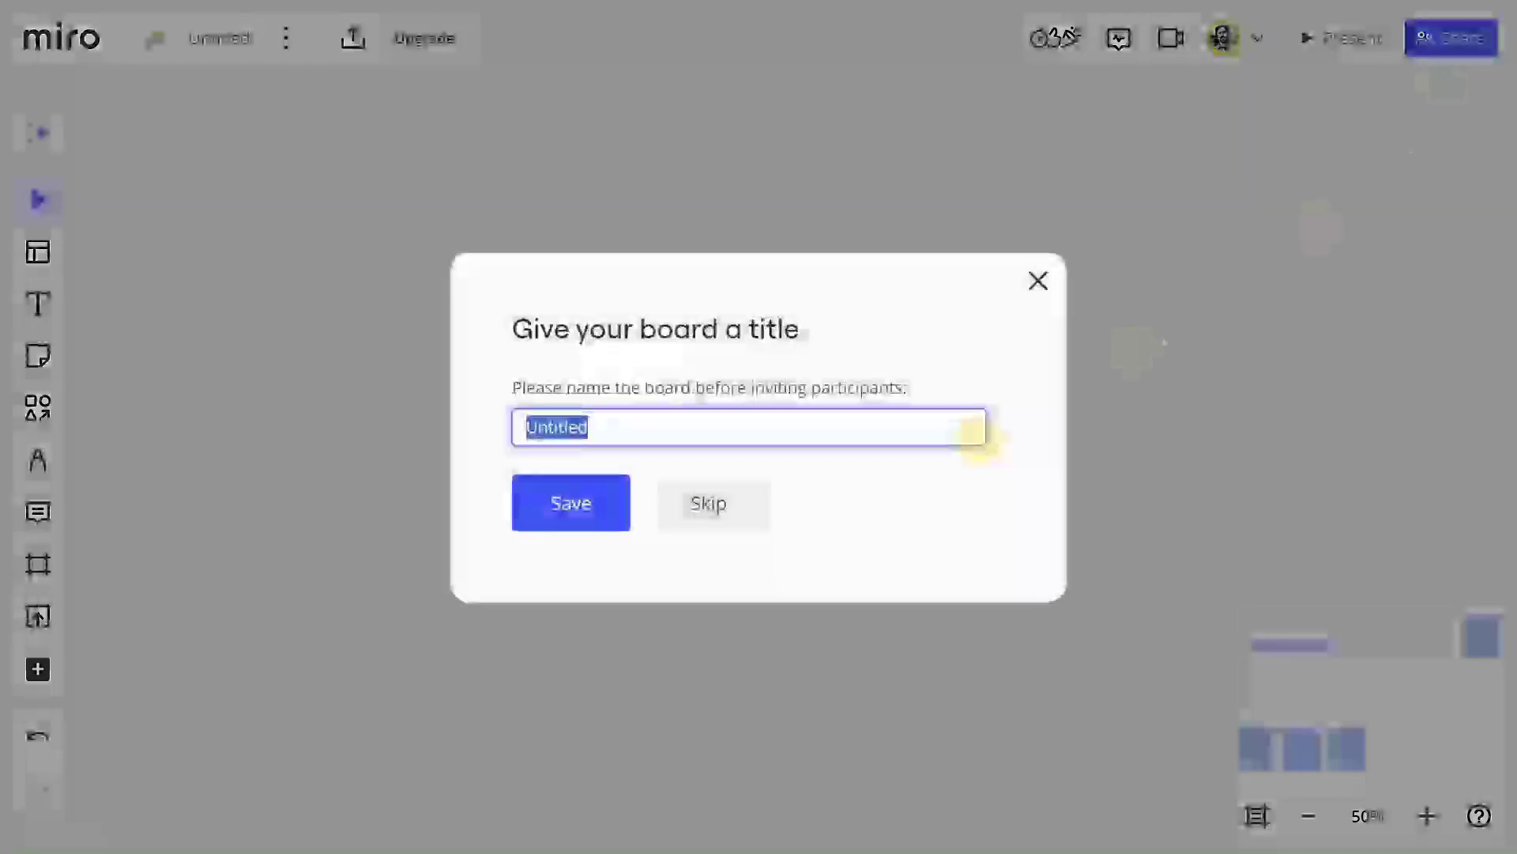
pyautogui.press('BackSpace')
pyautogui.write('titlwe')
pyautogui.press('BackSpace')
pyautogui.press('BackSpace')
pyautogui.write('e')
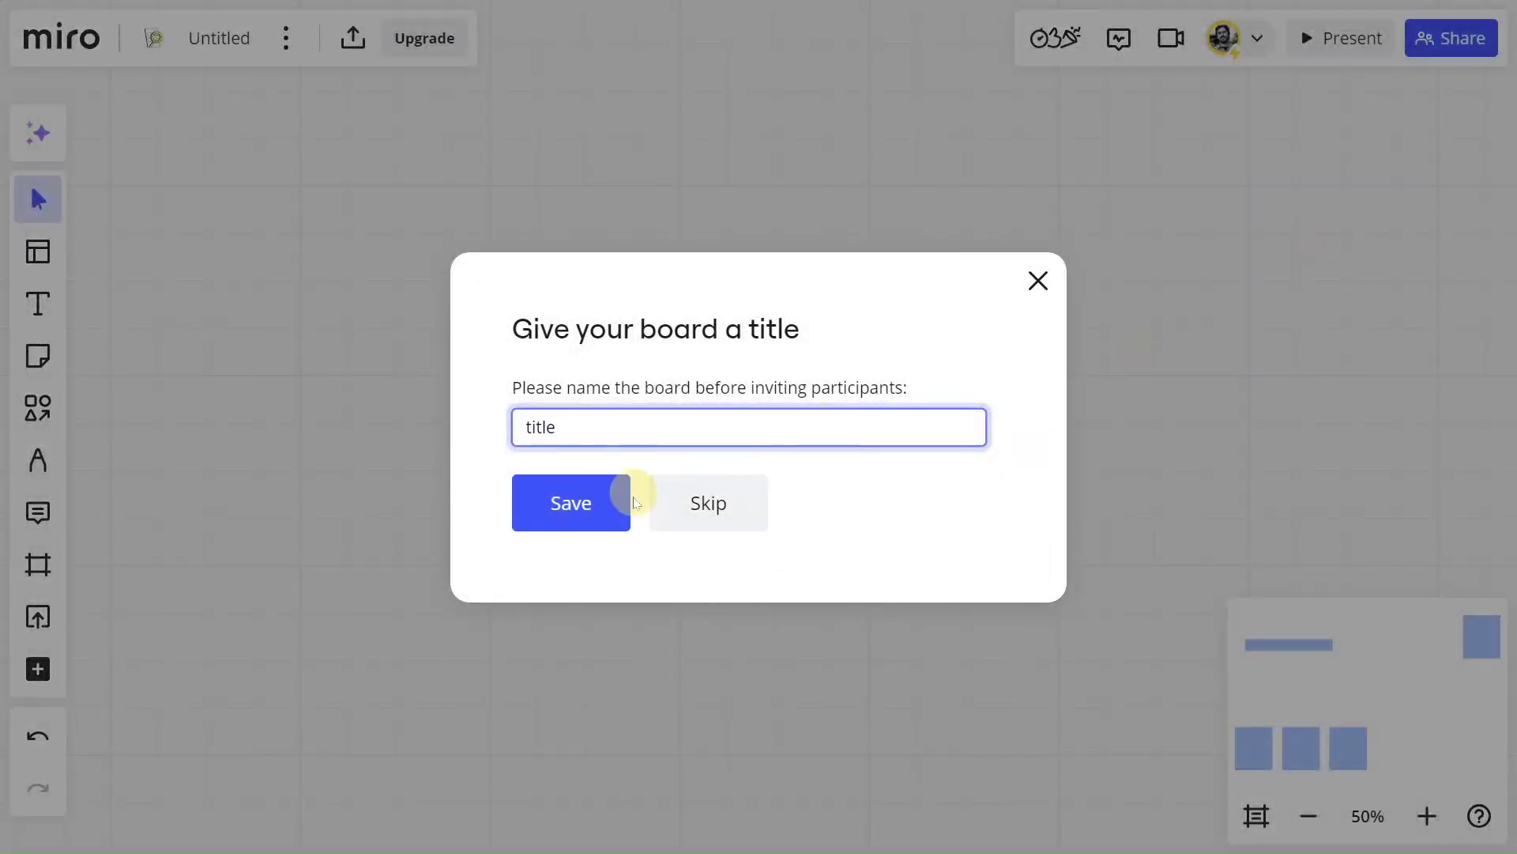
pyautogui.click(552, 514)
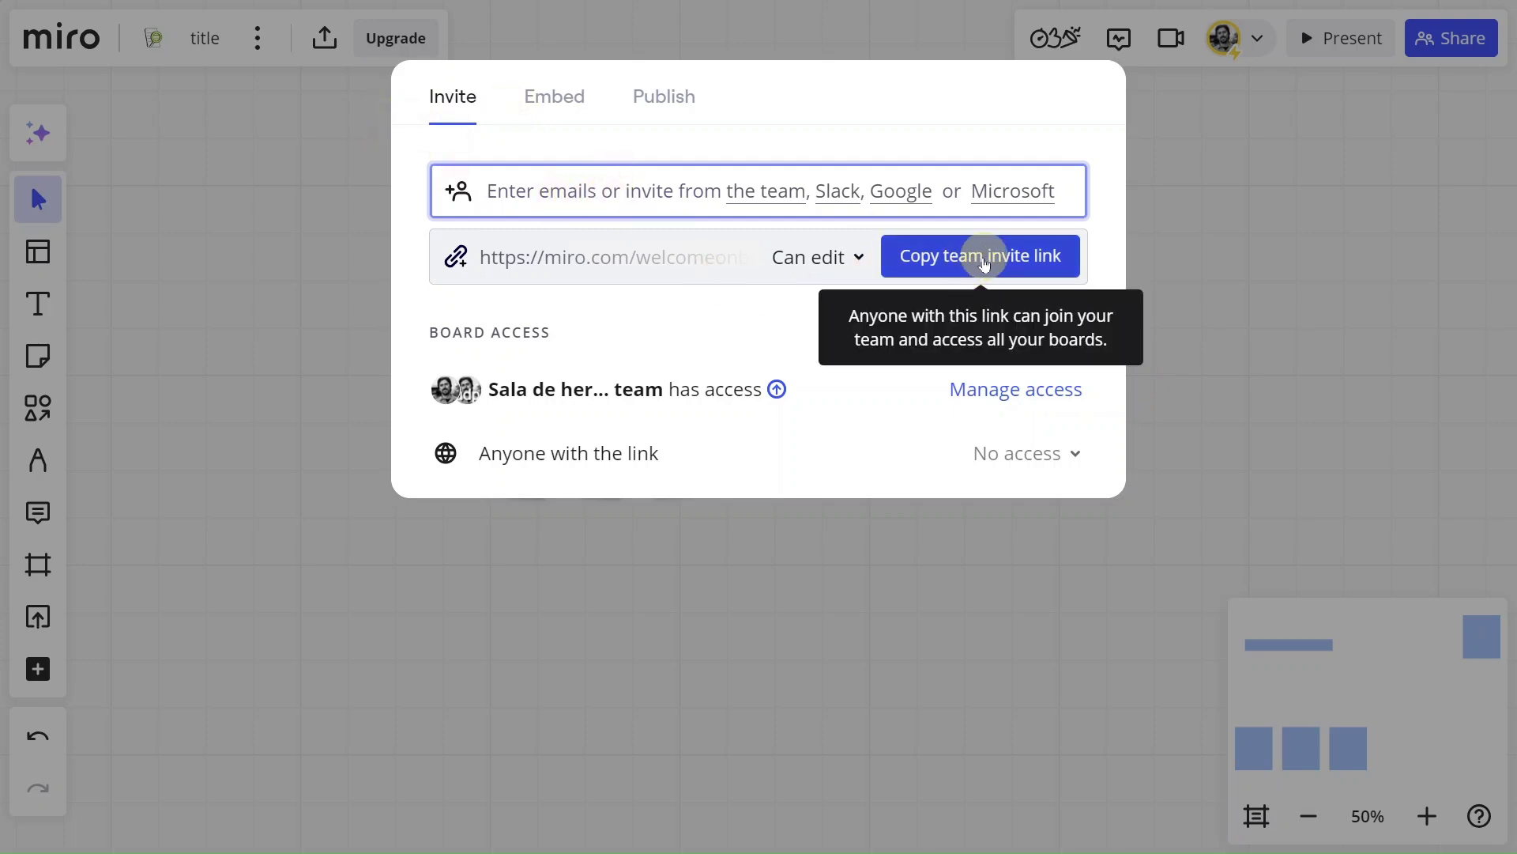
pyautogui.click(560, 101)
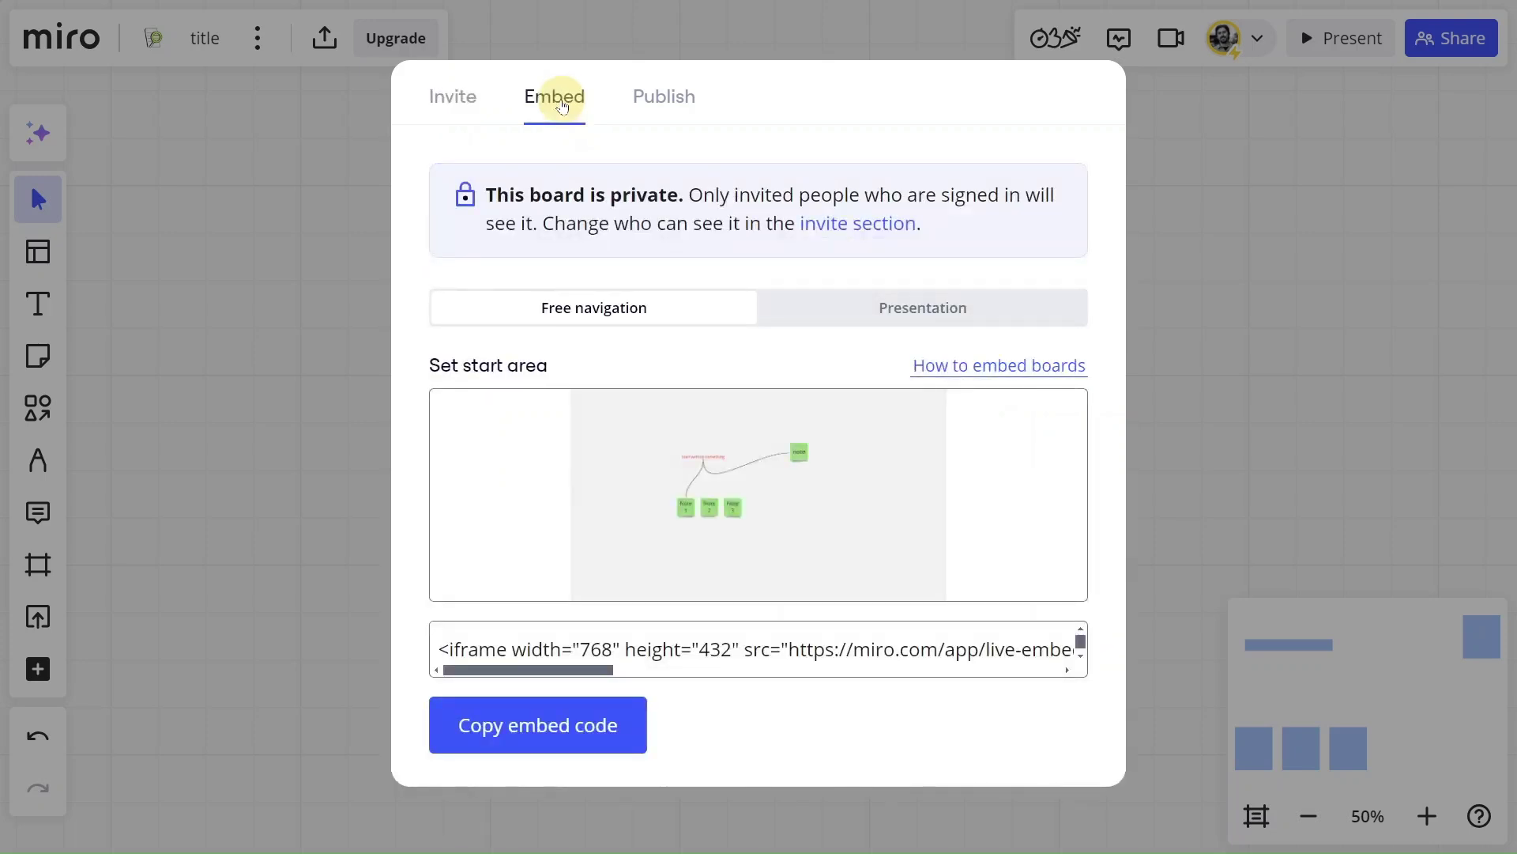
pyautogui.click(676, 96)
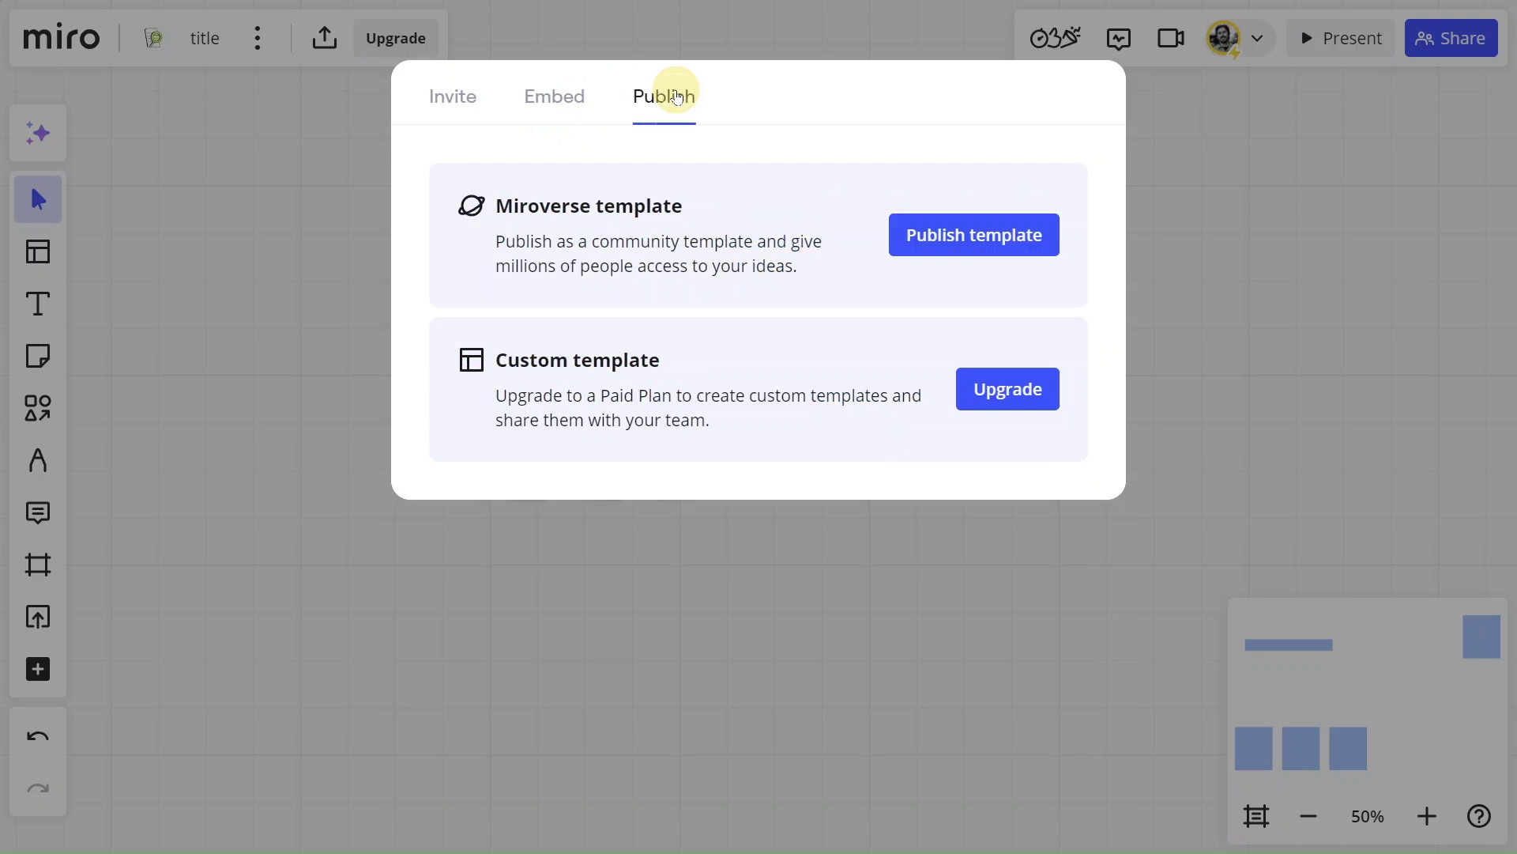
pyautogui.click(434, 108)
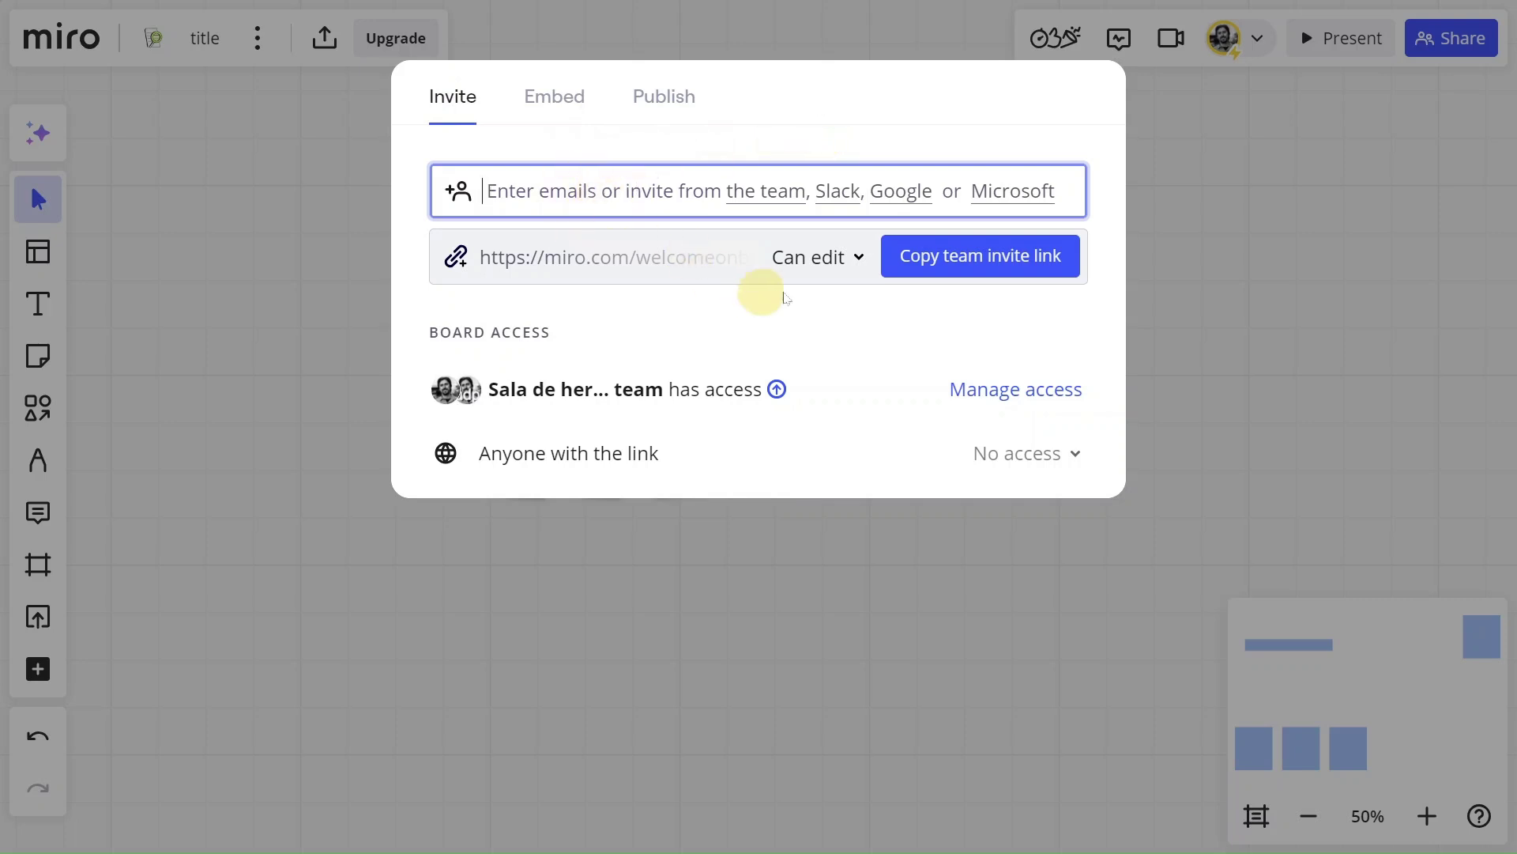
# Set the team invite link to Can view and anyone-with-the-link access to Viewer
pyautogui.click(857, 258)
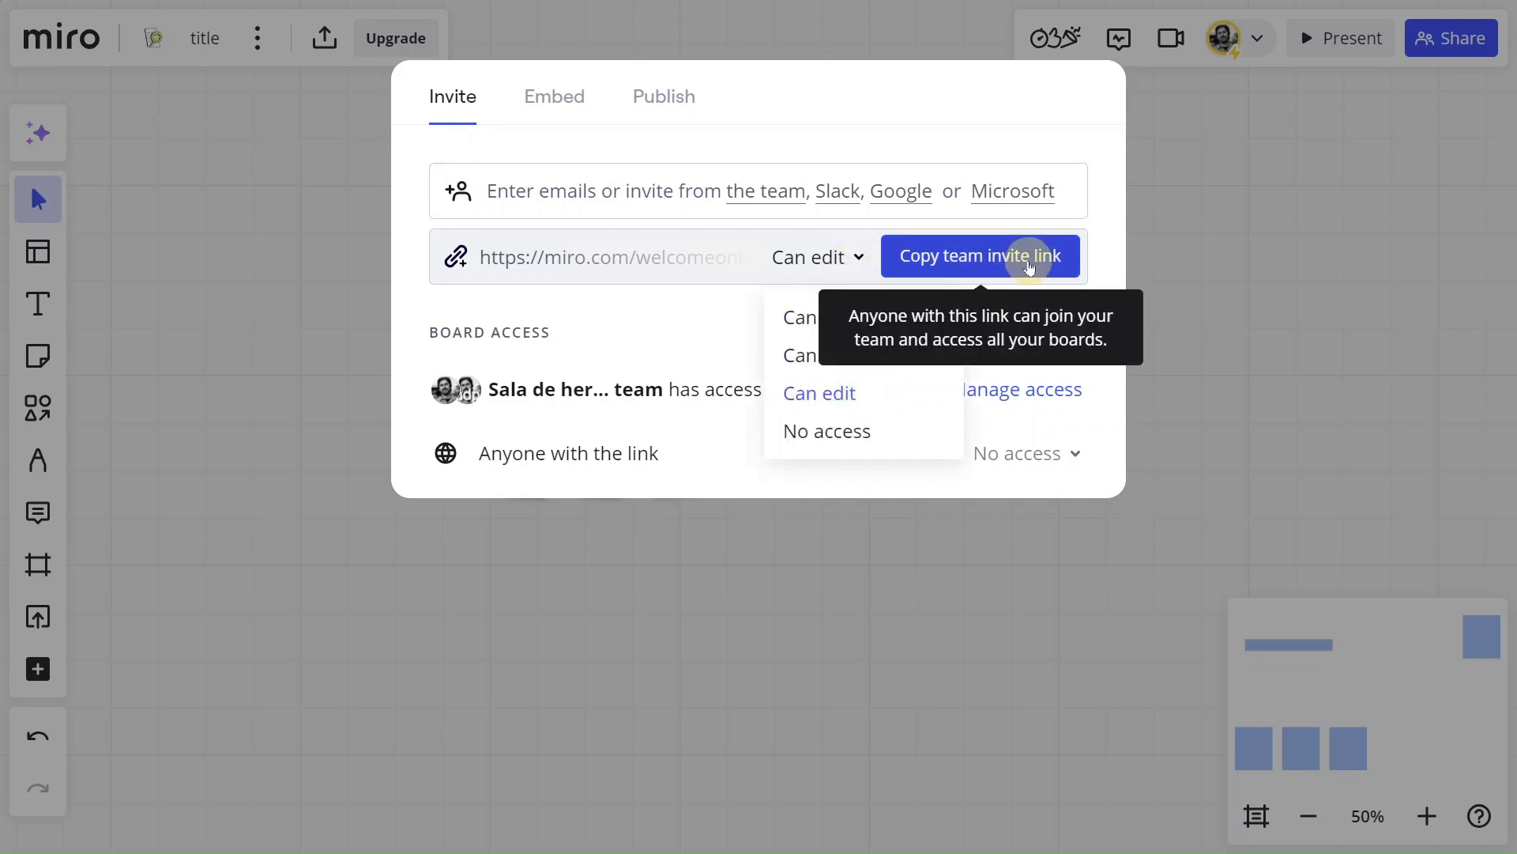
pyautogui.click(667, 315)
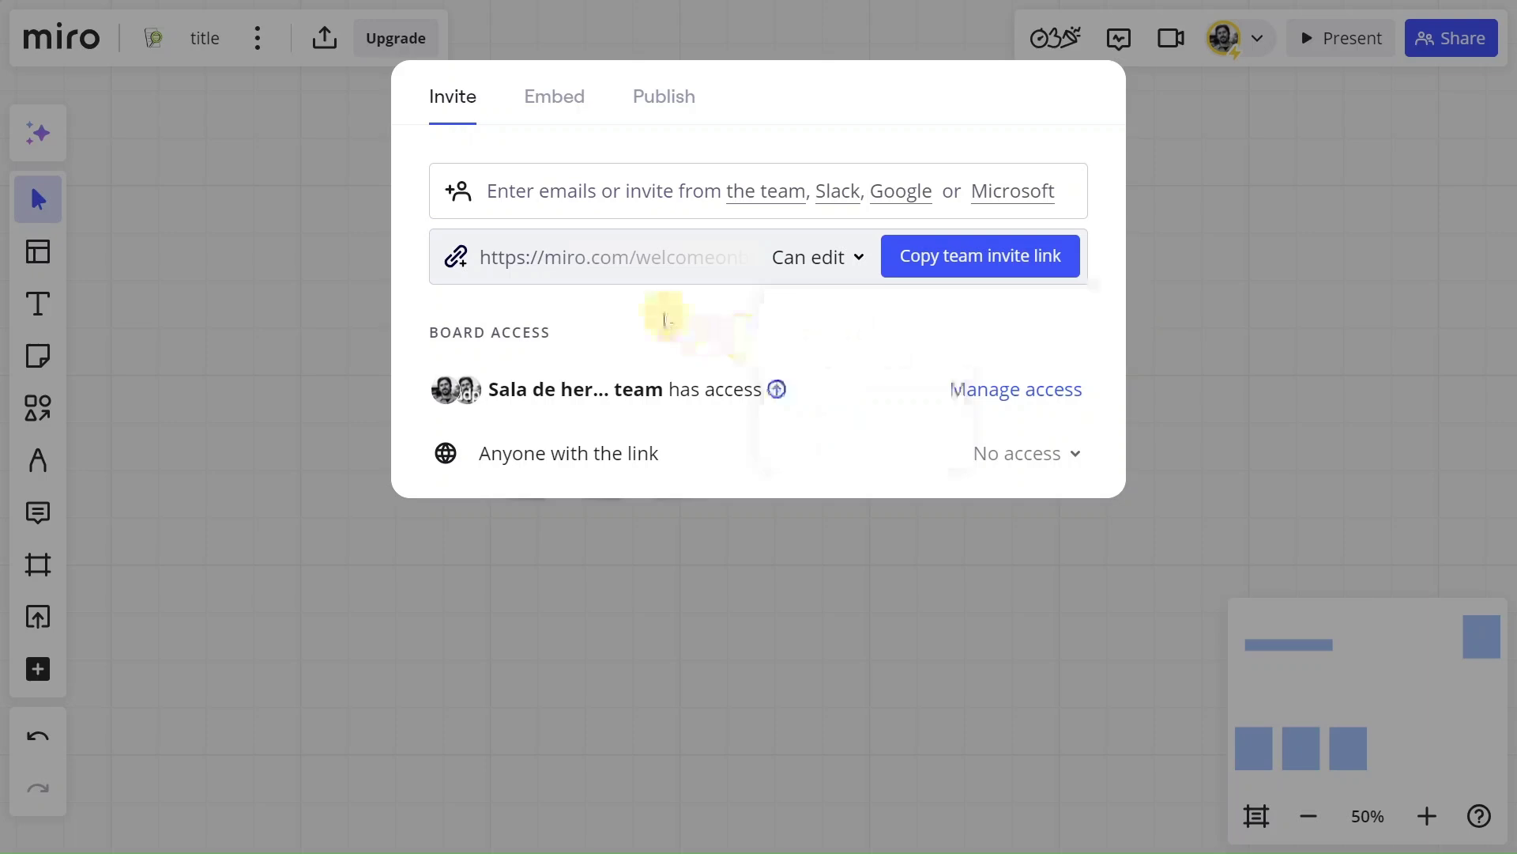
pyautogui.click(855, 257)
pyautogui.click(715, 323)
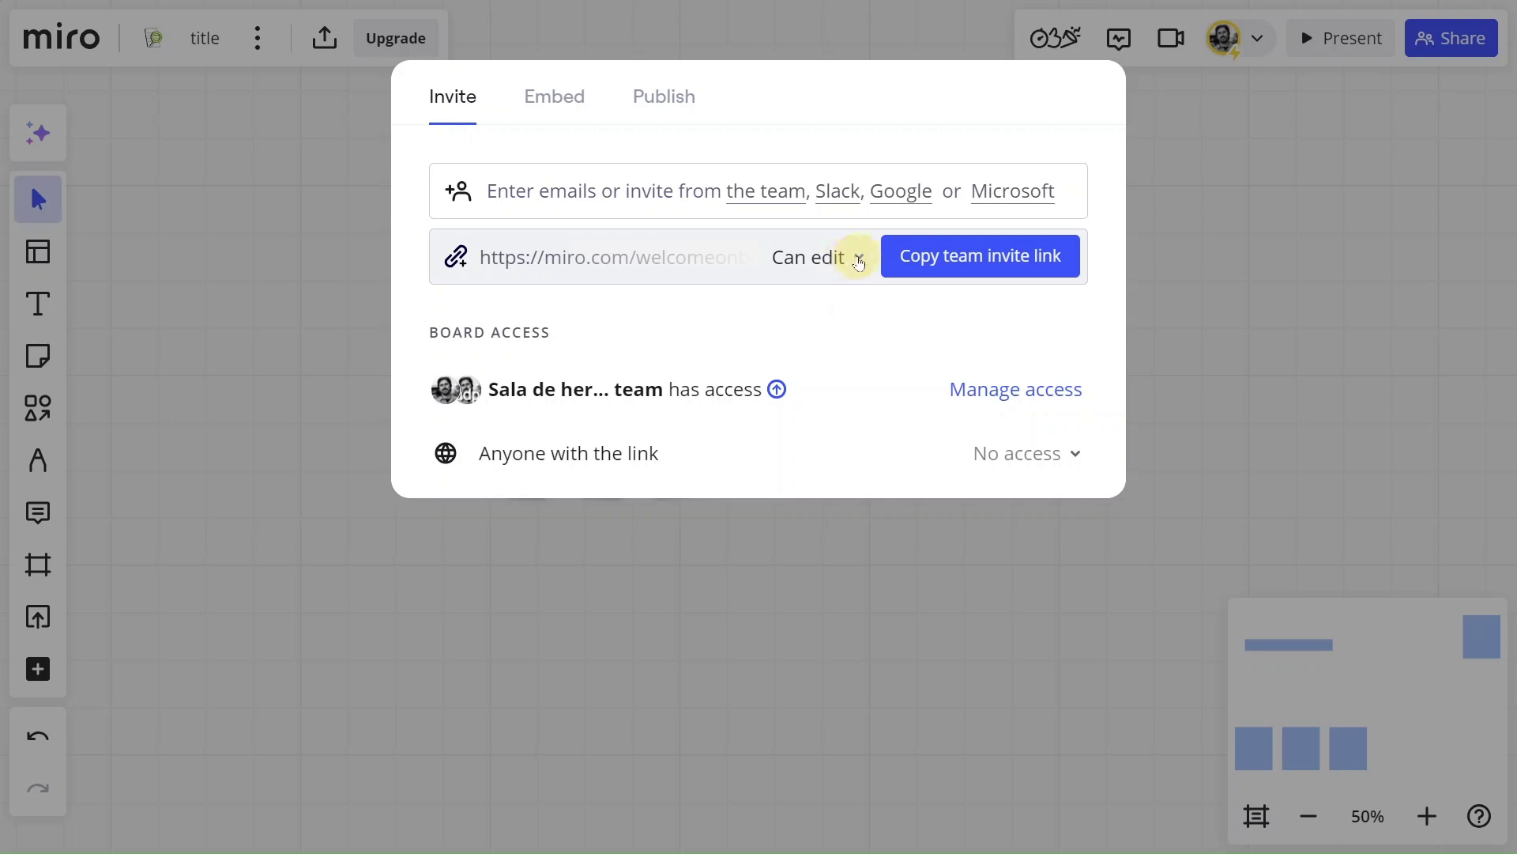
pyautogui.click(852, 257)
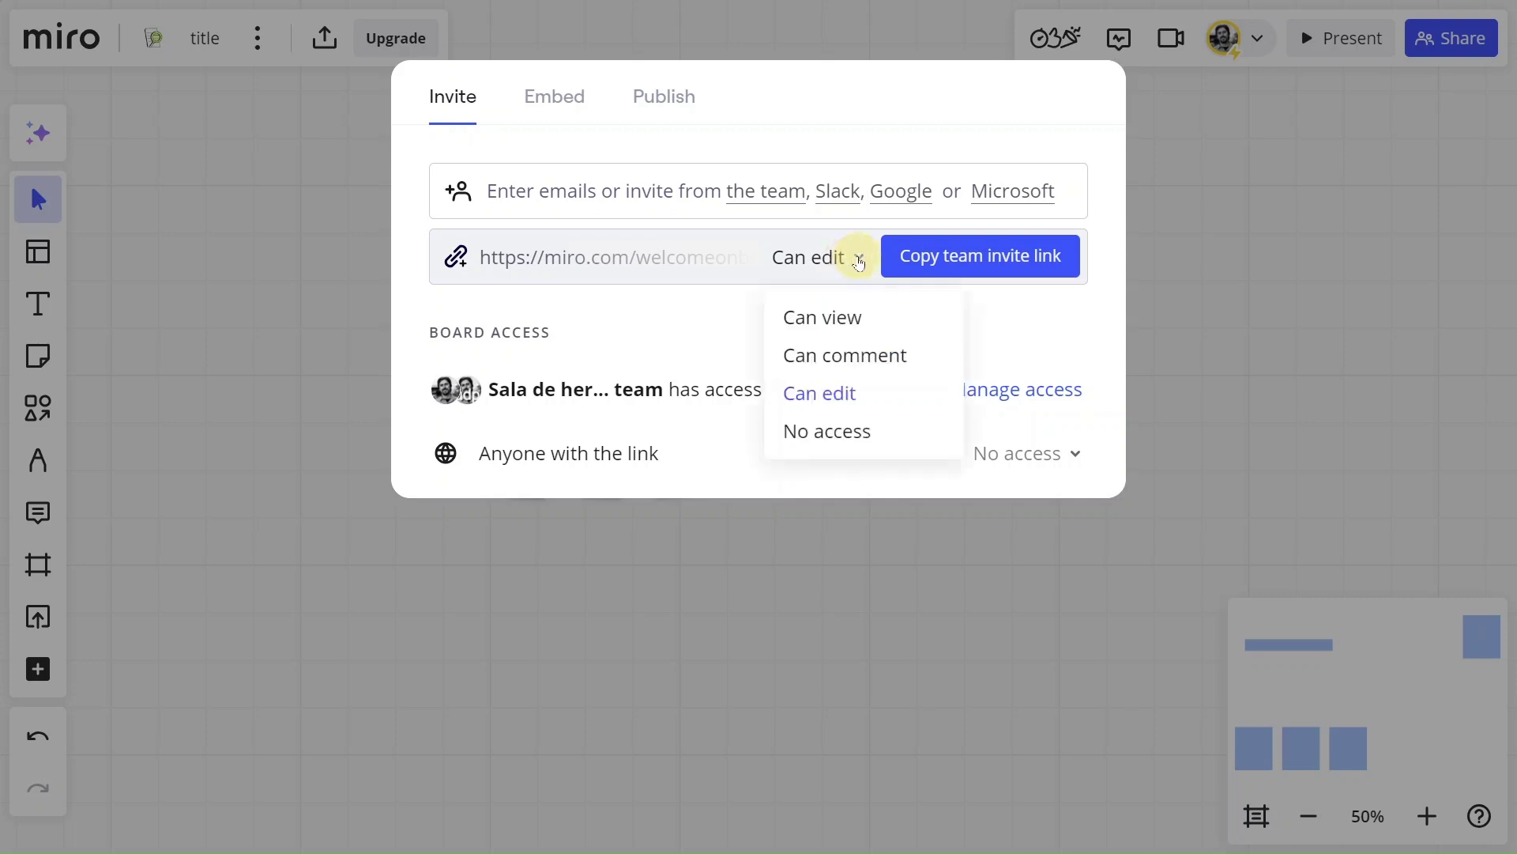
pyautogui.click(831, 316)
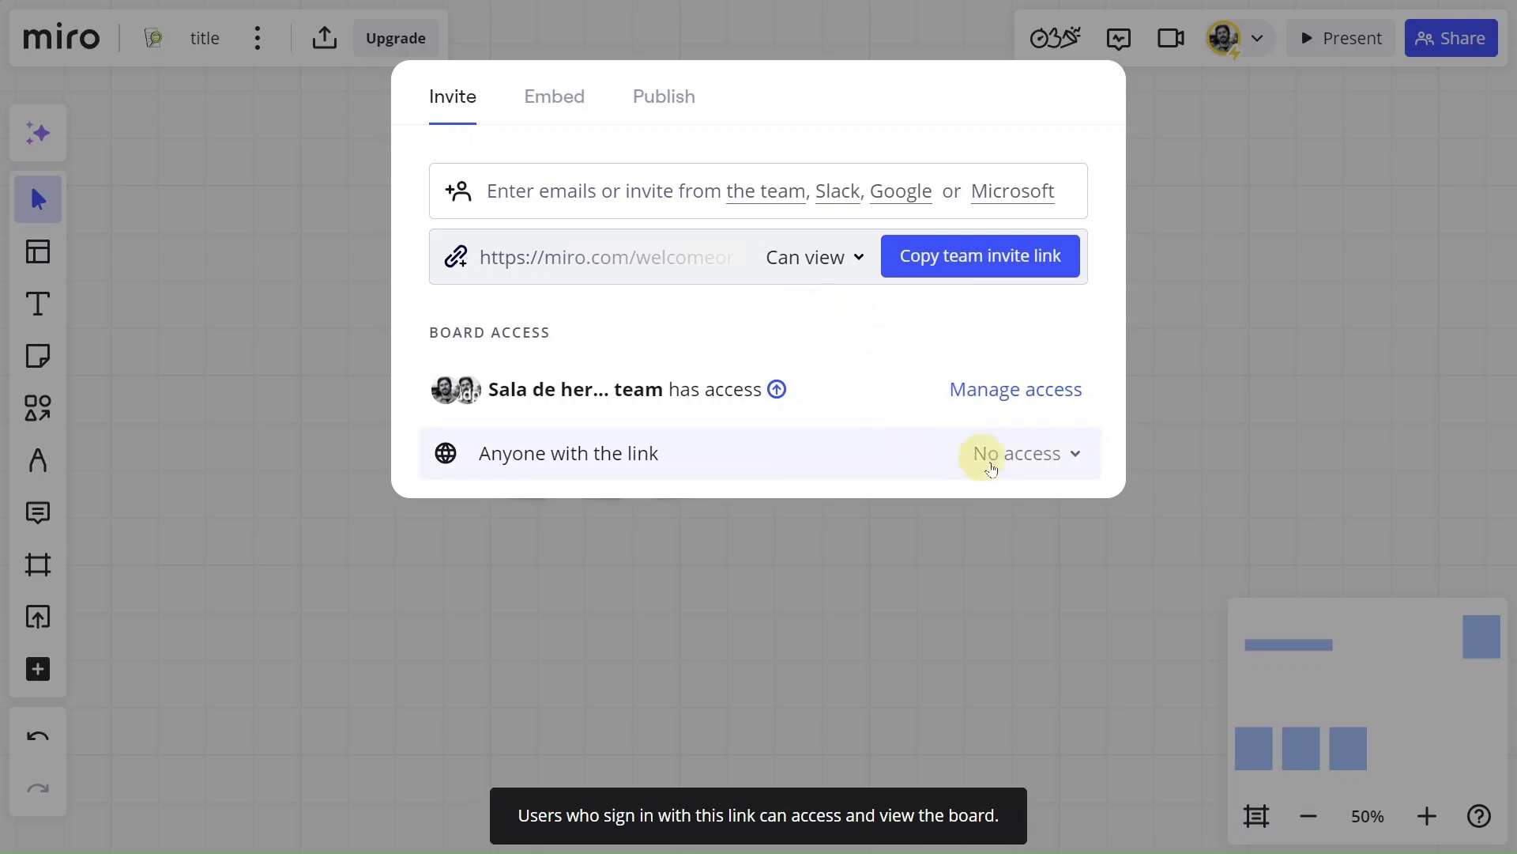
pyautogui.click(1025, 456)
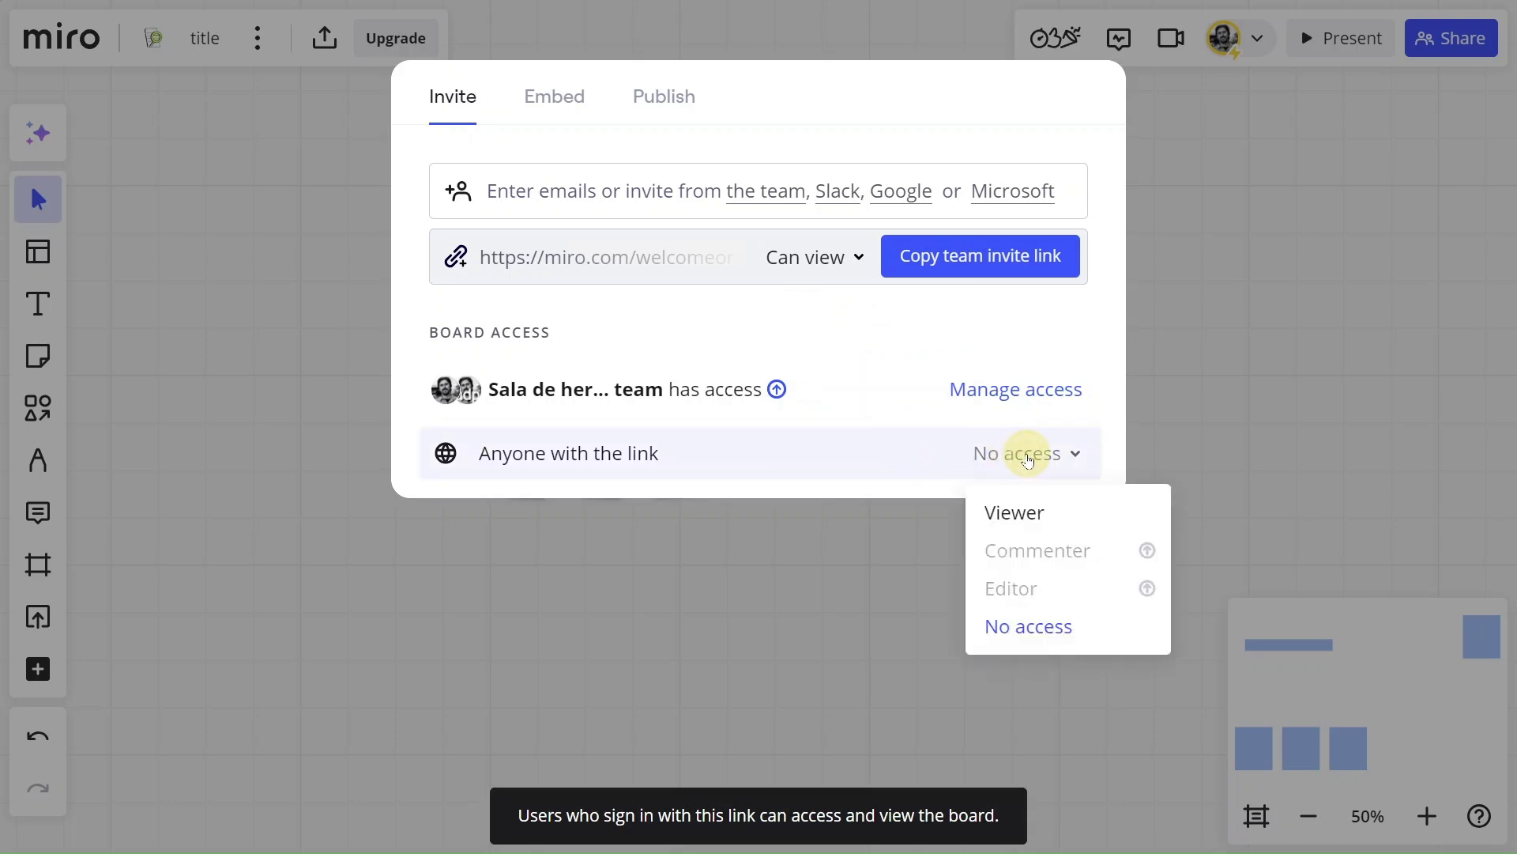
pyautogui.click(1007, 510)
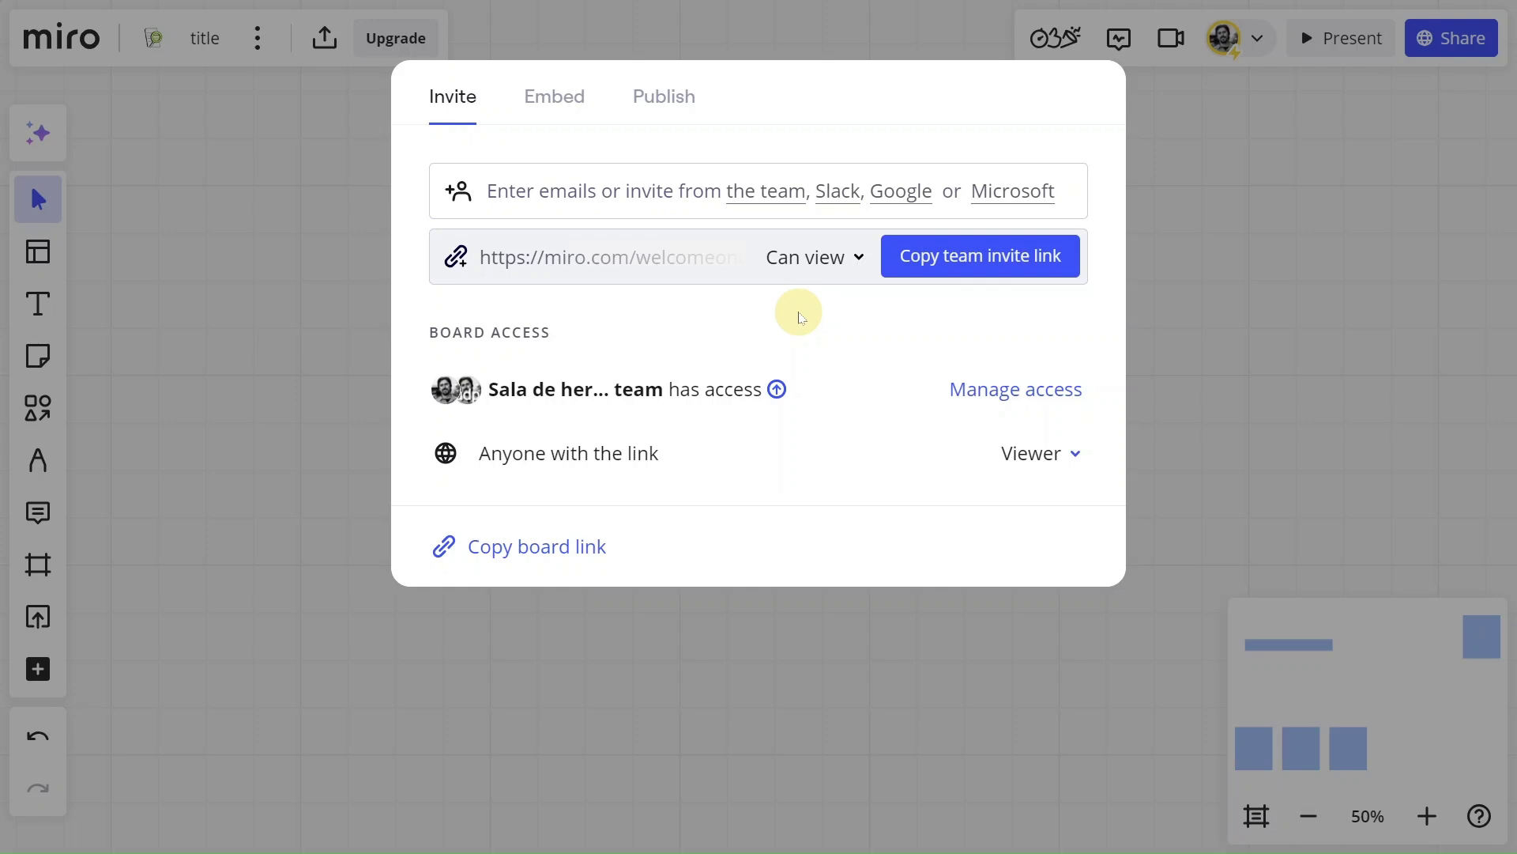
pyautogui.click(1196, 263)
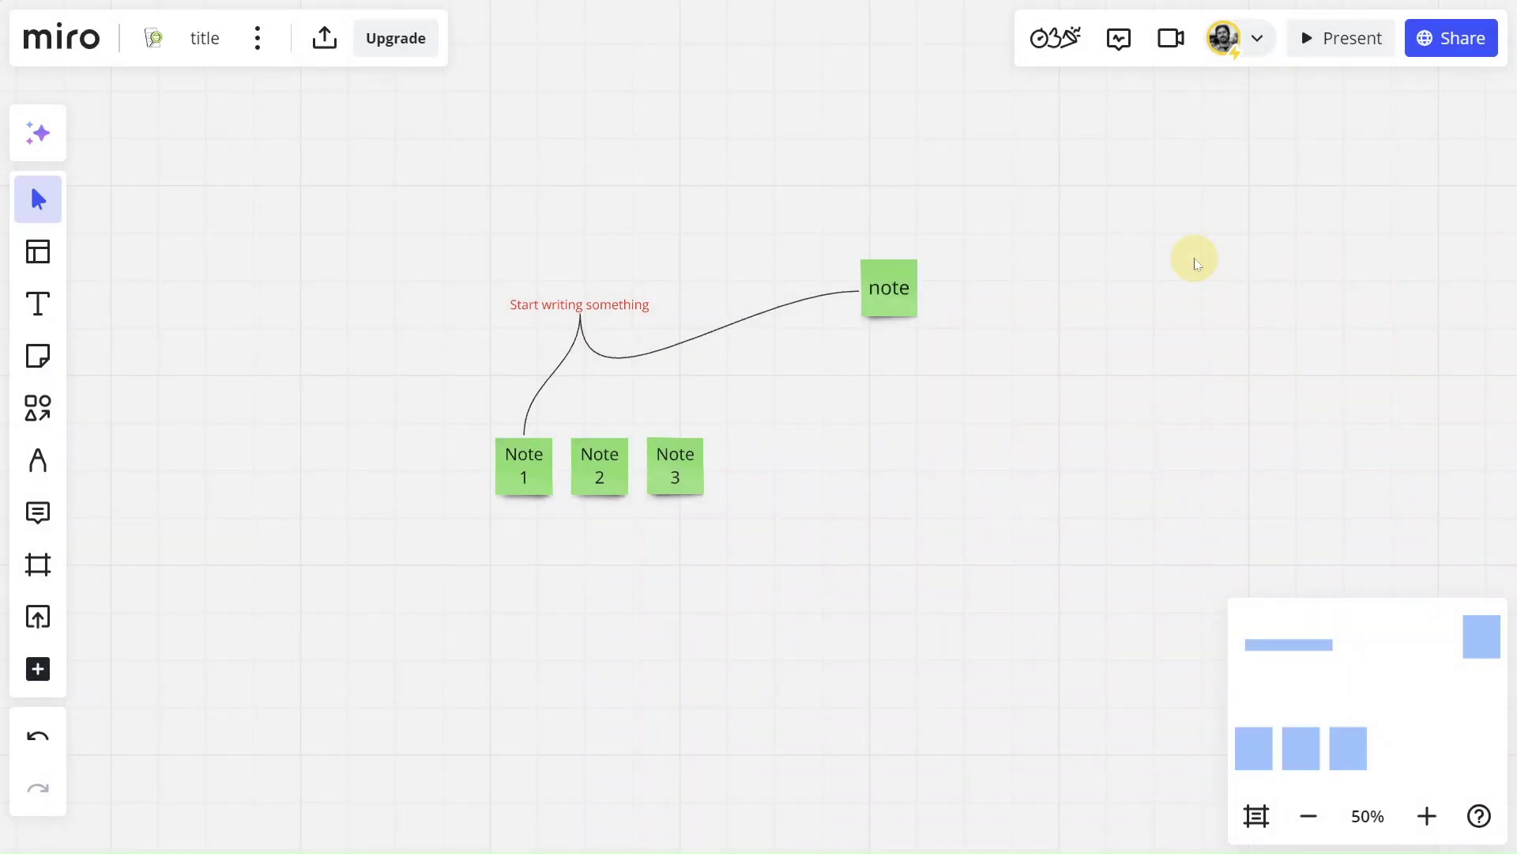